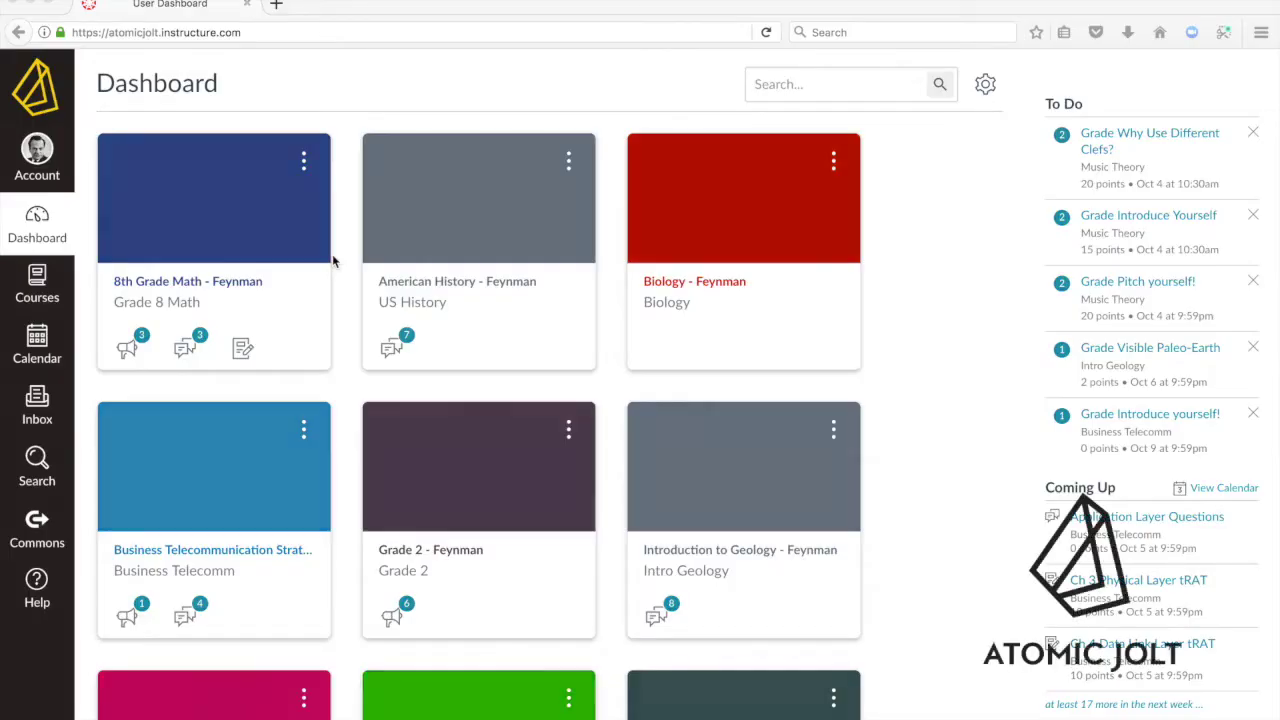
Open the 8th Grade Math - Feynman course card from the Dashboard.
left_click(330, 254)
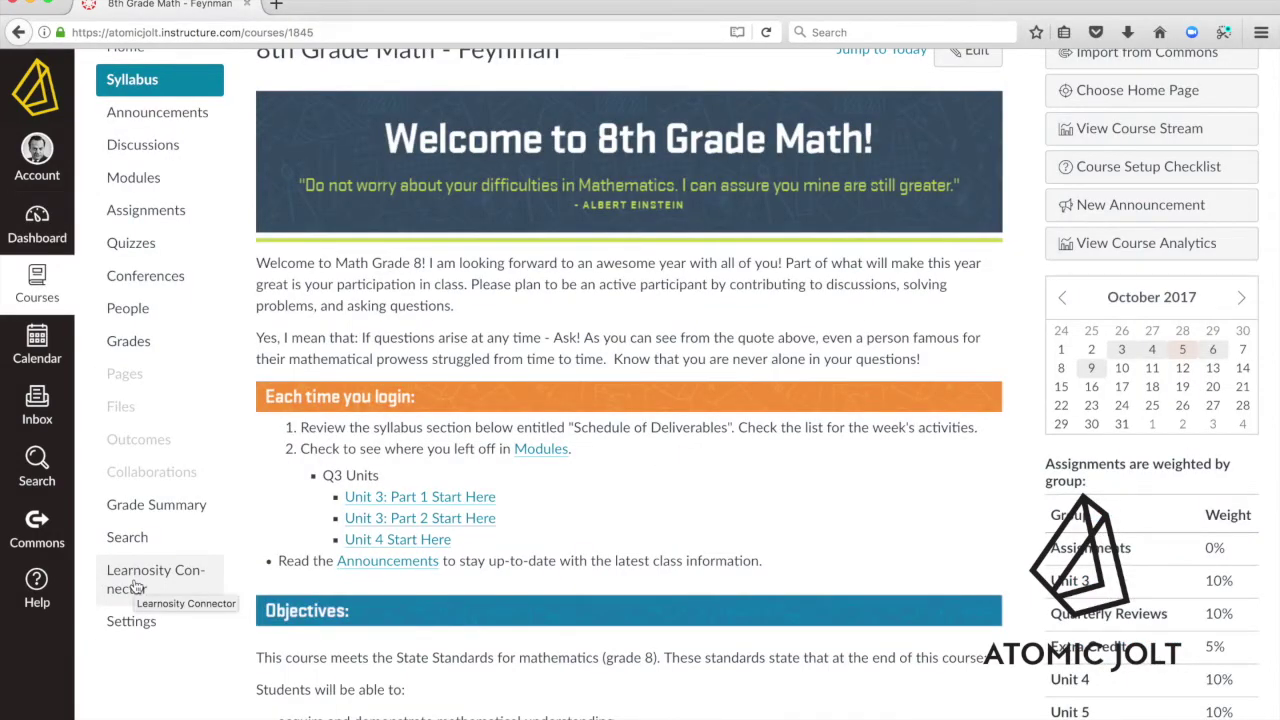
Start a Learnosity Connector assessment and insert the 'Learnosity Item Type Examples What' activity.
left_click(137, 587)
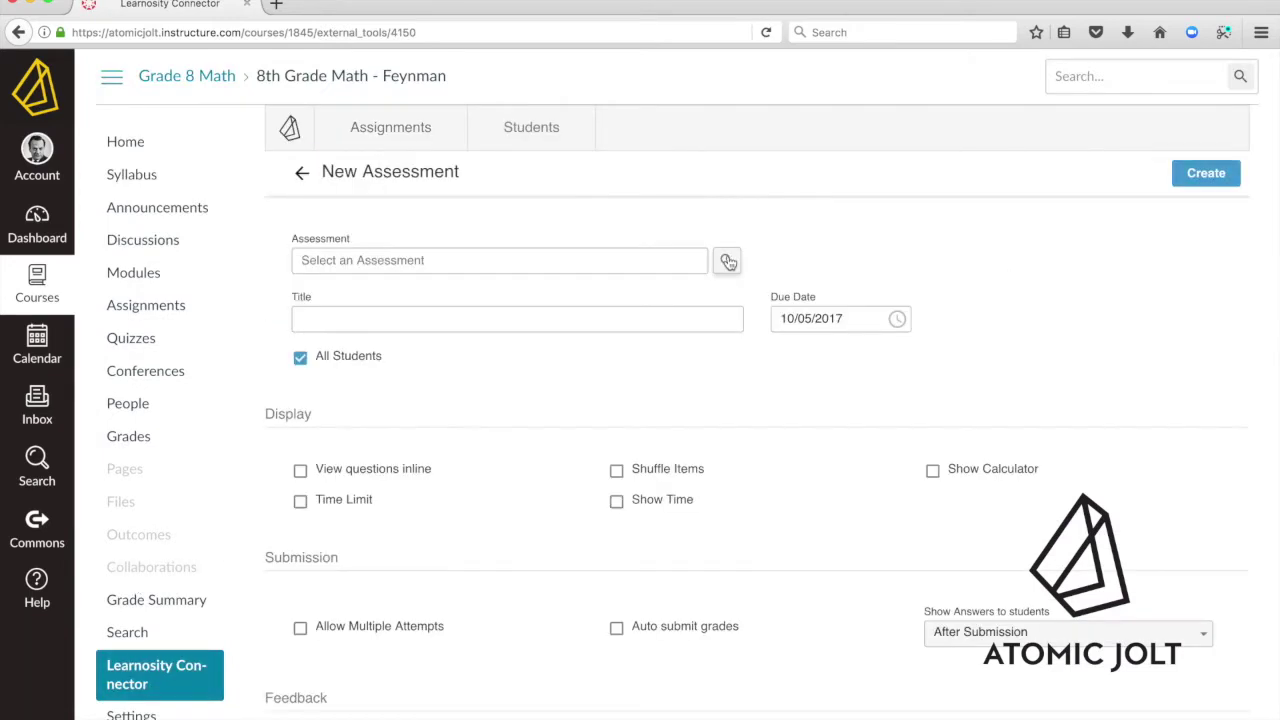
left_click(728, 262)
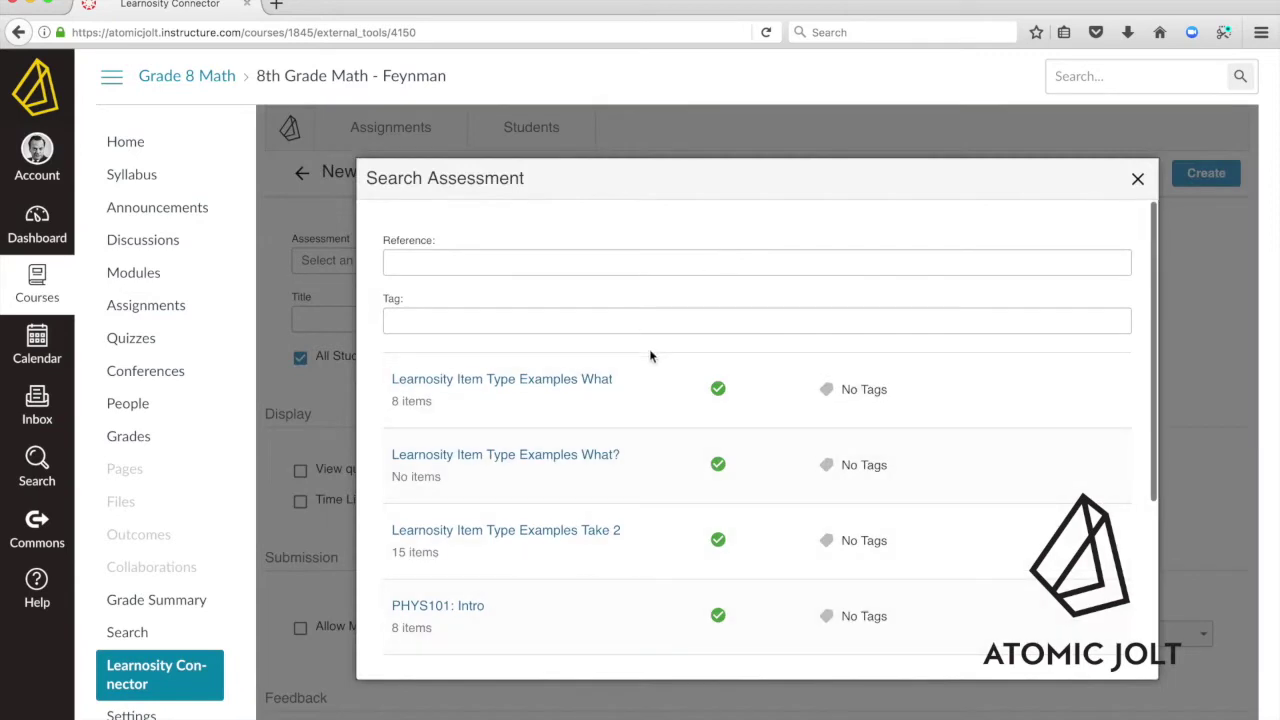
left_click(620, 429)
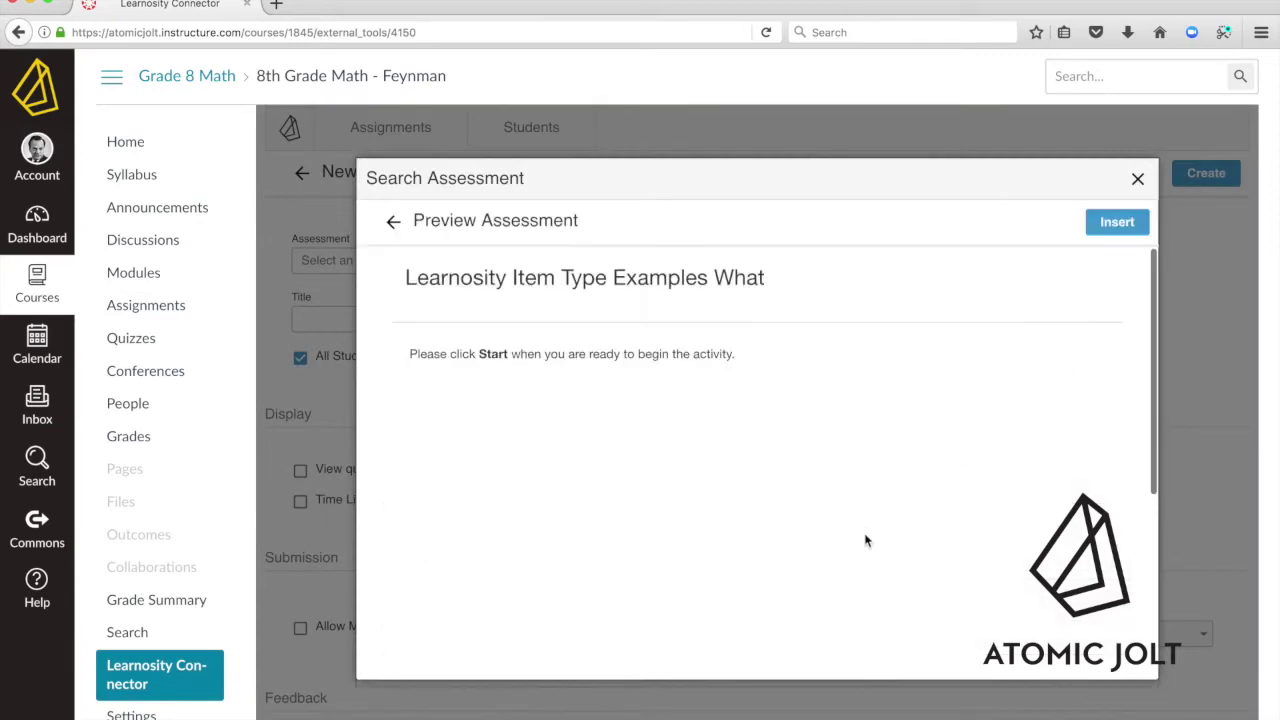
left_click(1117, 221)
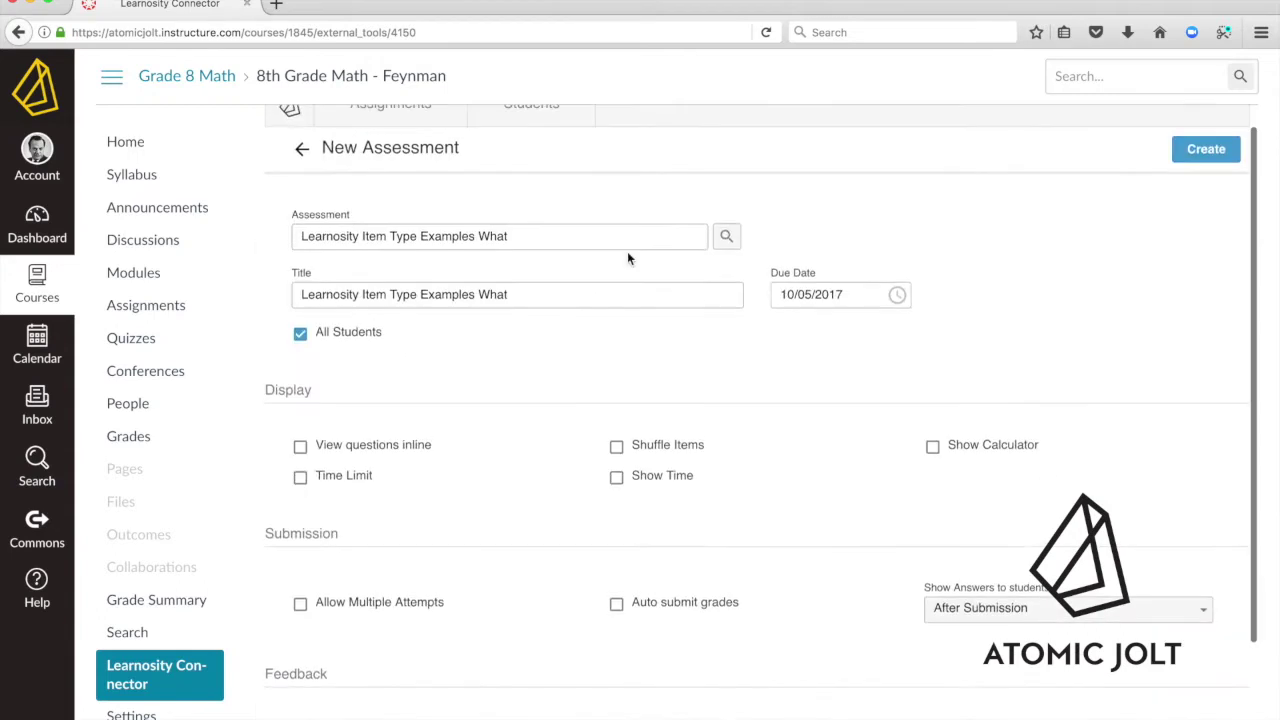
Retitle the assessment 'Basic Algebraic Understanding' and assign it to specific students only.
triple_click(564, 283)
type("Basic Algebraic Understanding")
scroll(841, 297, "down", 1)
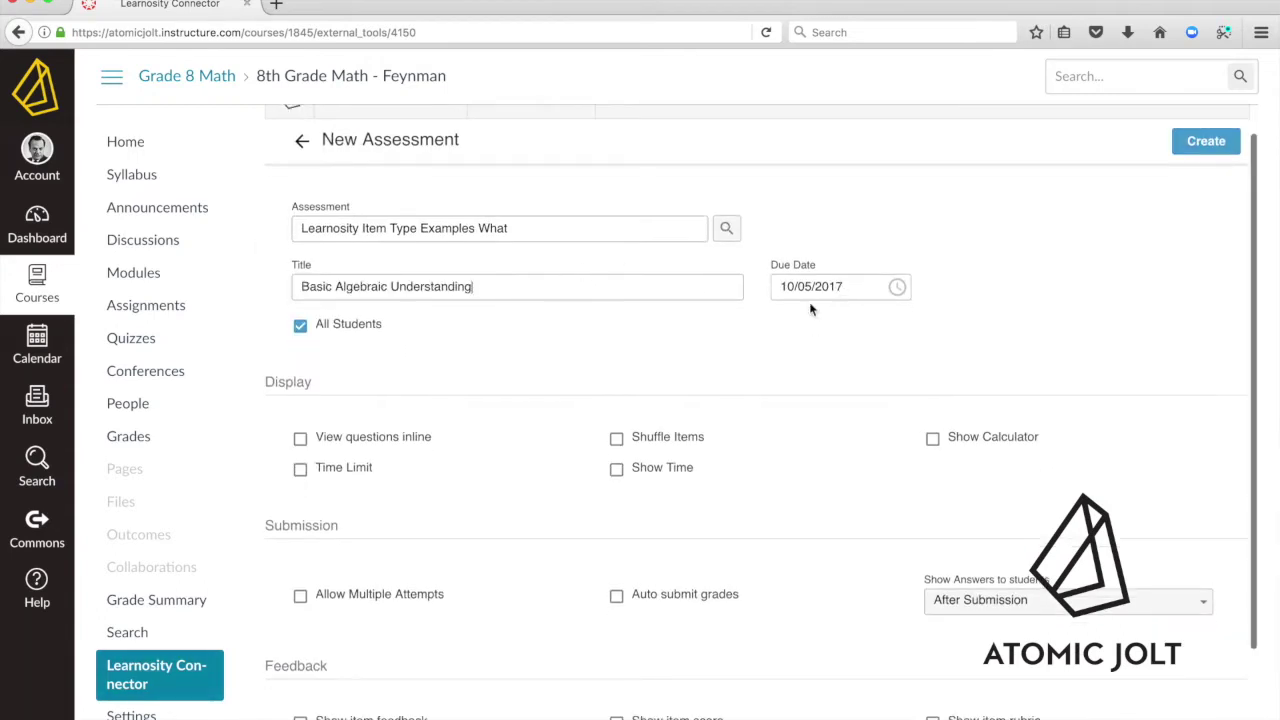
left_click(300, 325)
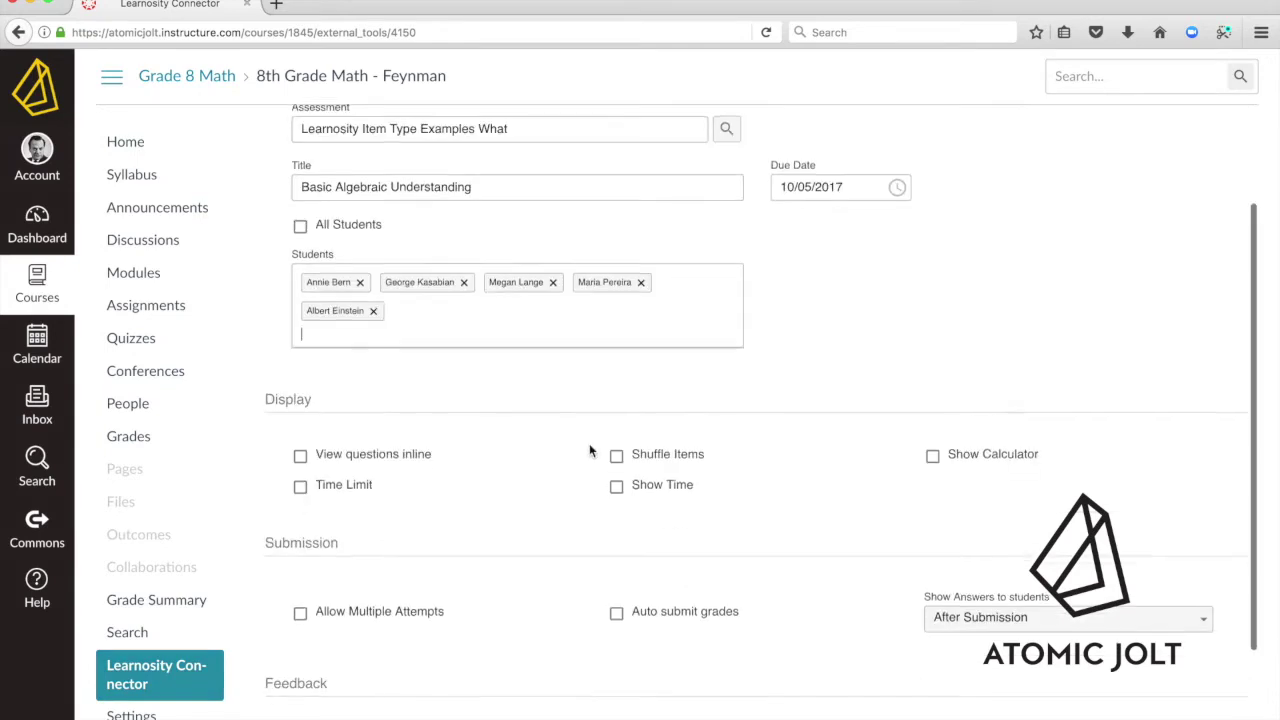
Set a 10-minute time limit and turn on Show Time and Show Calculator.
scroll(589, 443, "down", 2)
left_click(301, 413)
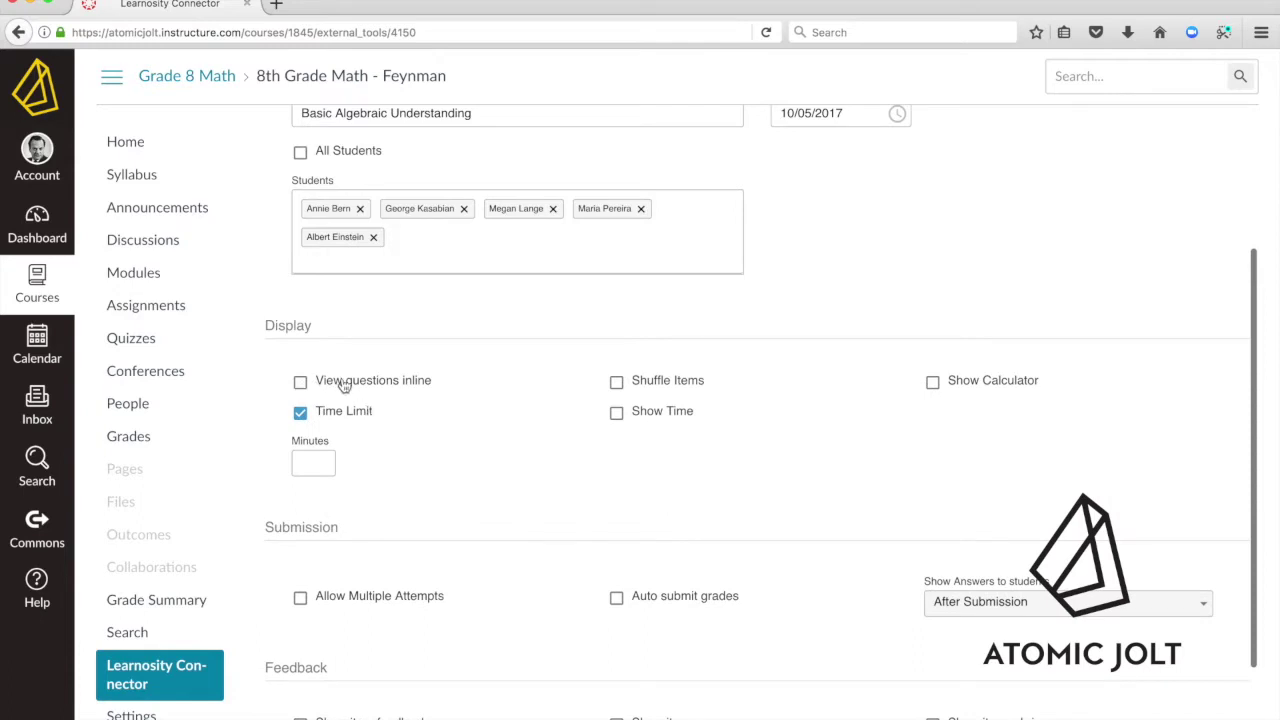
scroll(343, 383, "down", 1)
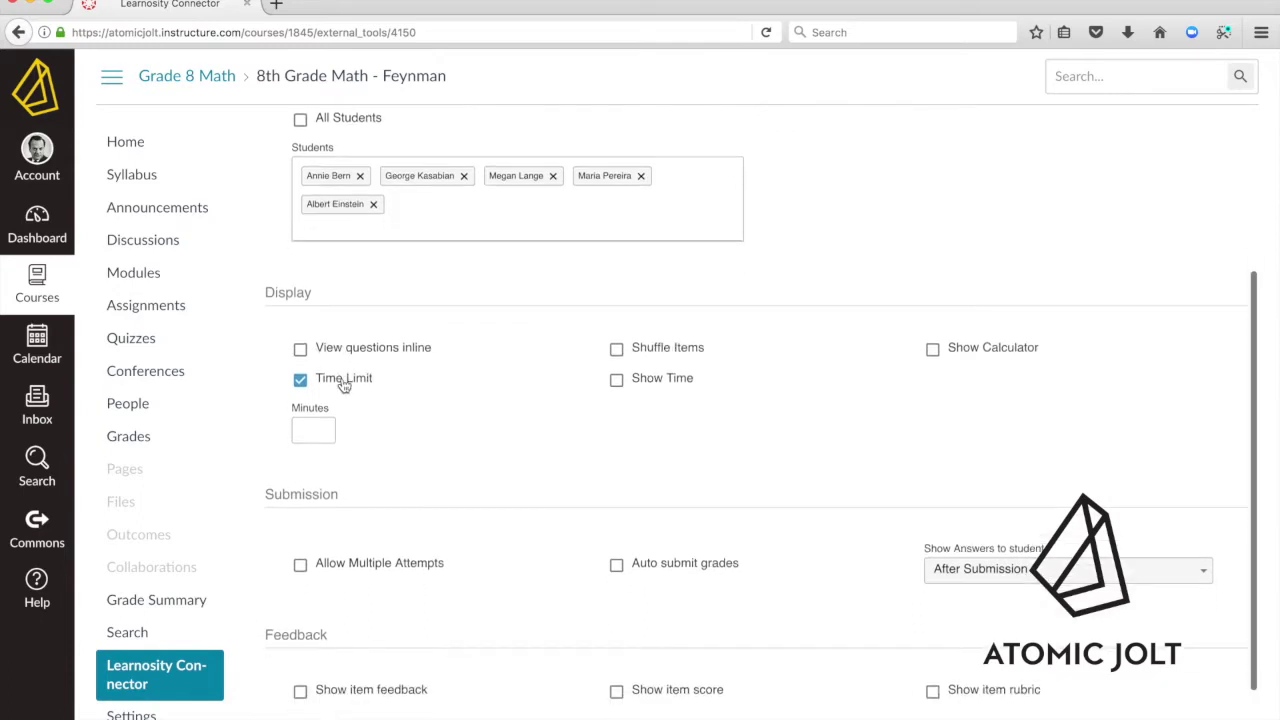
left_click(309, 427)
type("10")
left_click(617, 380)
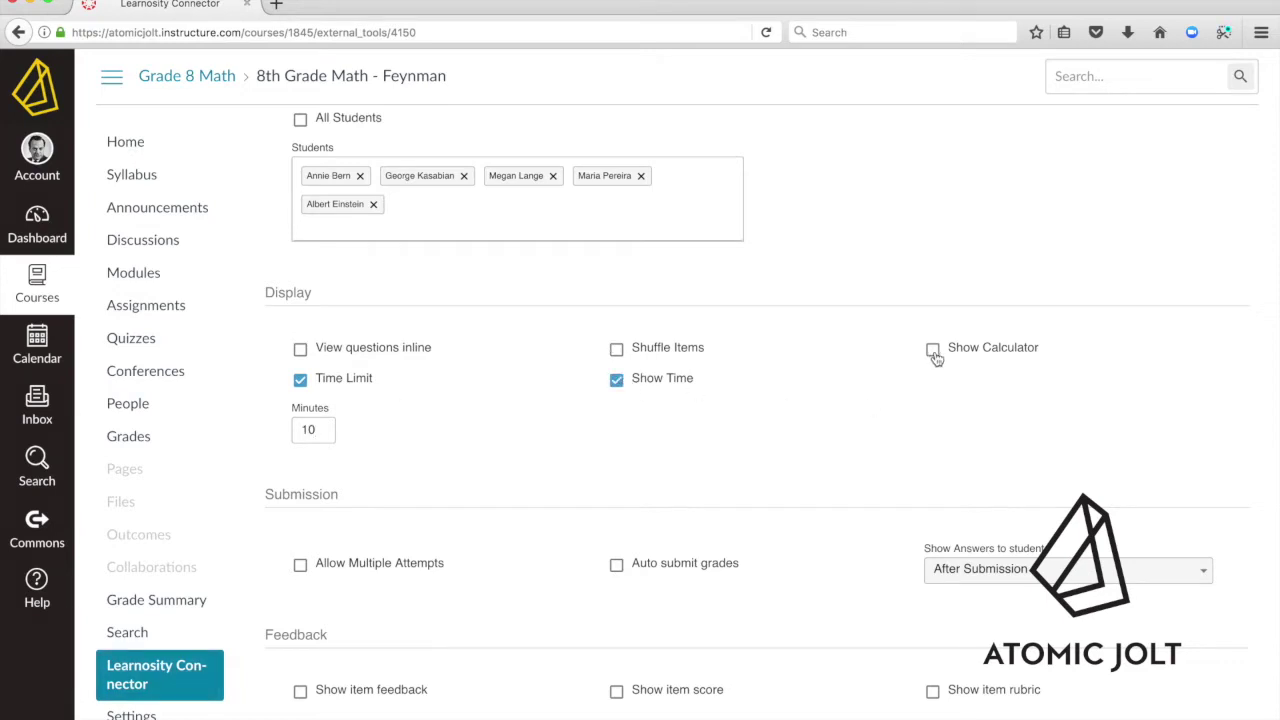
left_click(933, 352)
Enable auto-submitted grades, answers after submission, and item feedback, score and rubric.
scroll(841, 430, "down", 2)
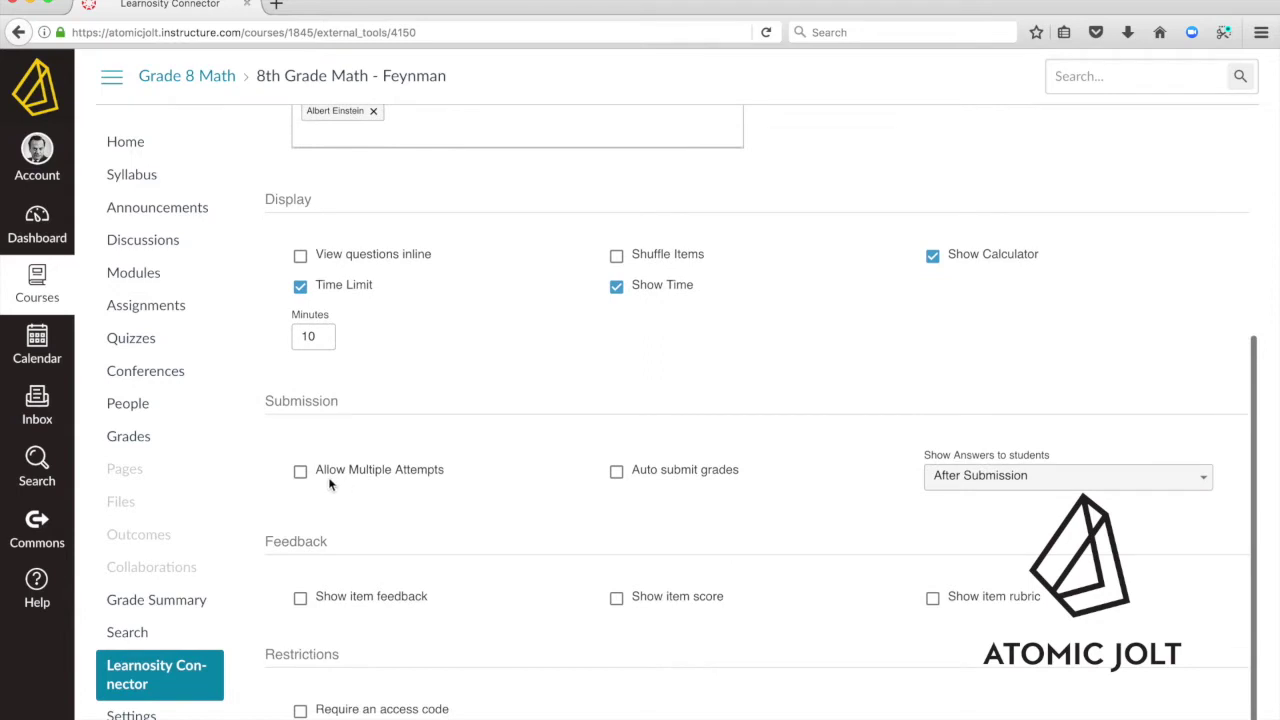
left_click(617, 472)
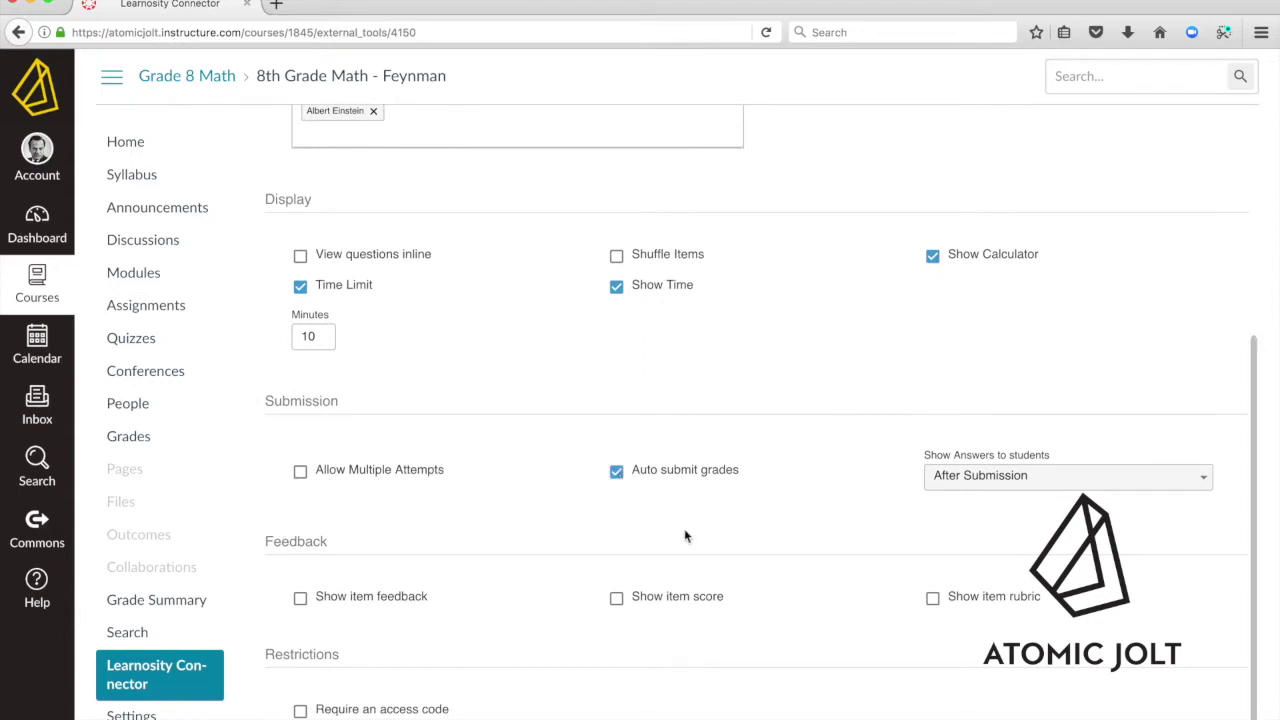
left_click(955, 477)
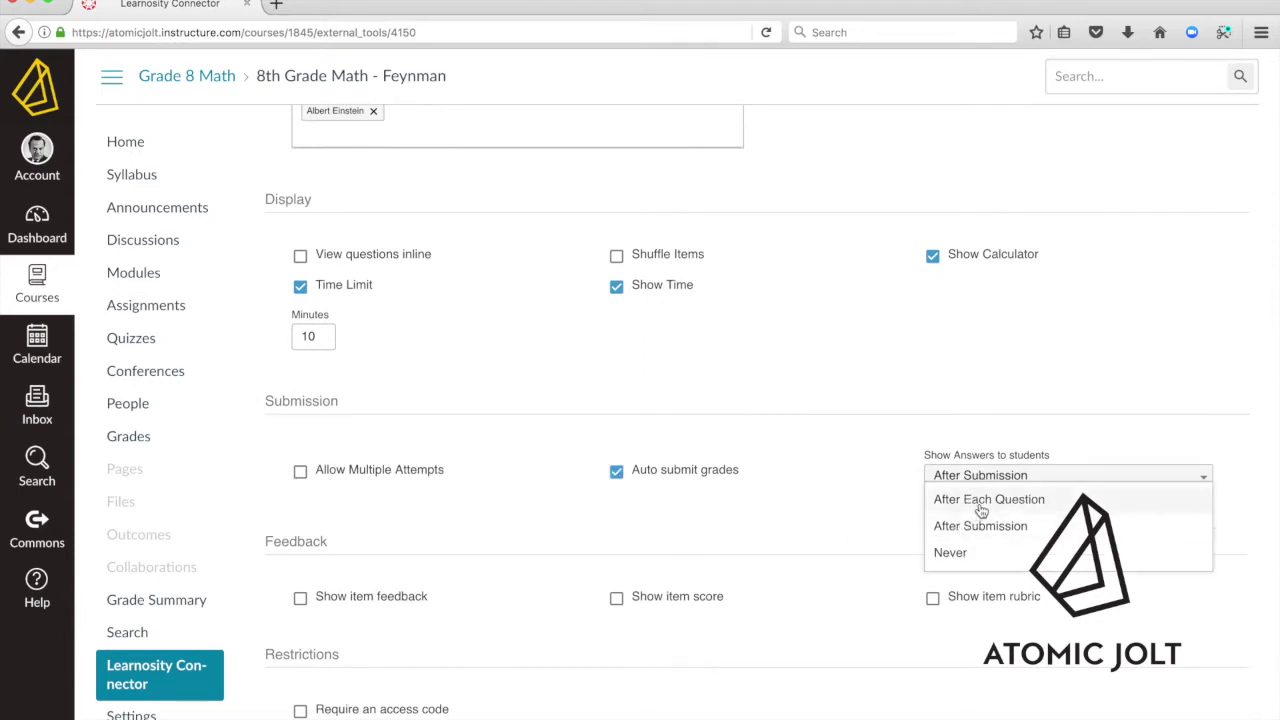
left_click(971, 527)
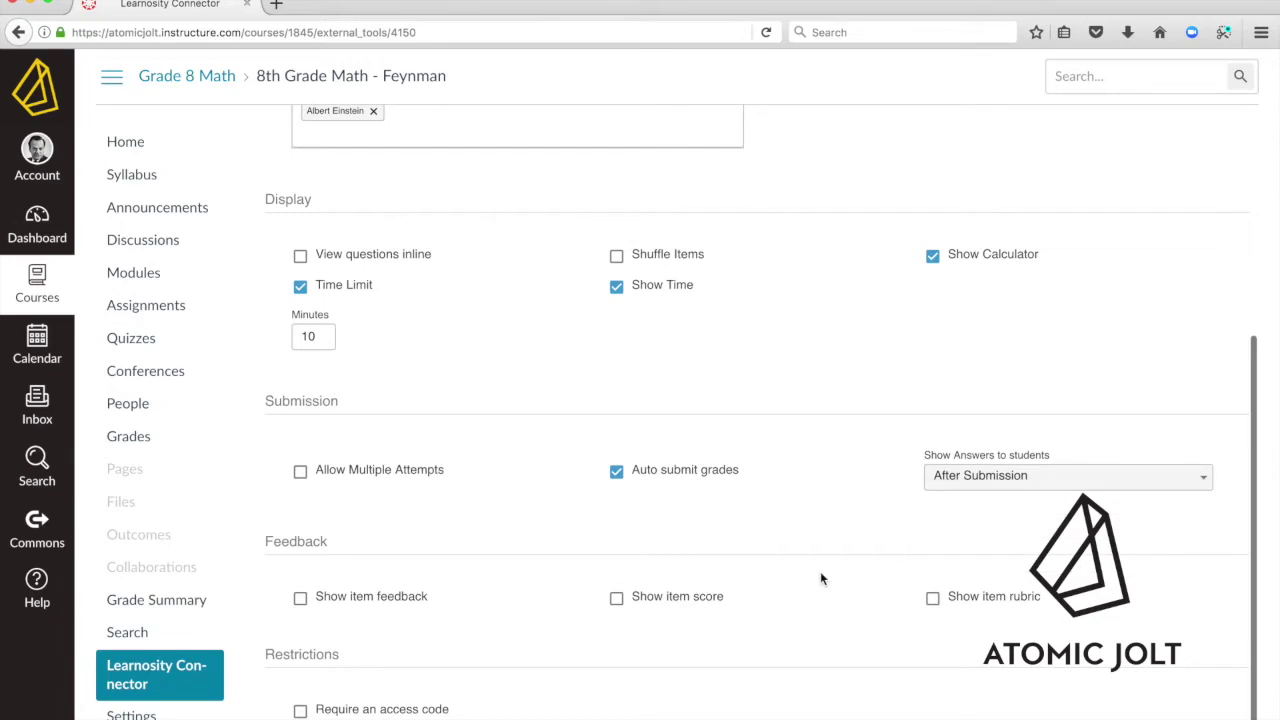
left_click(300, 598)
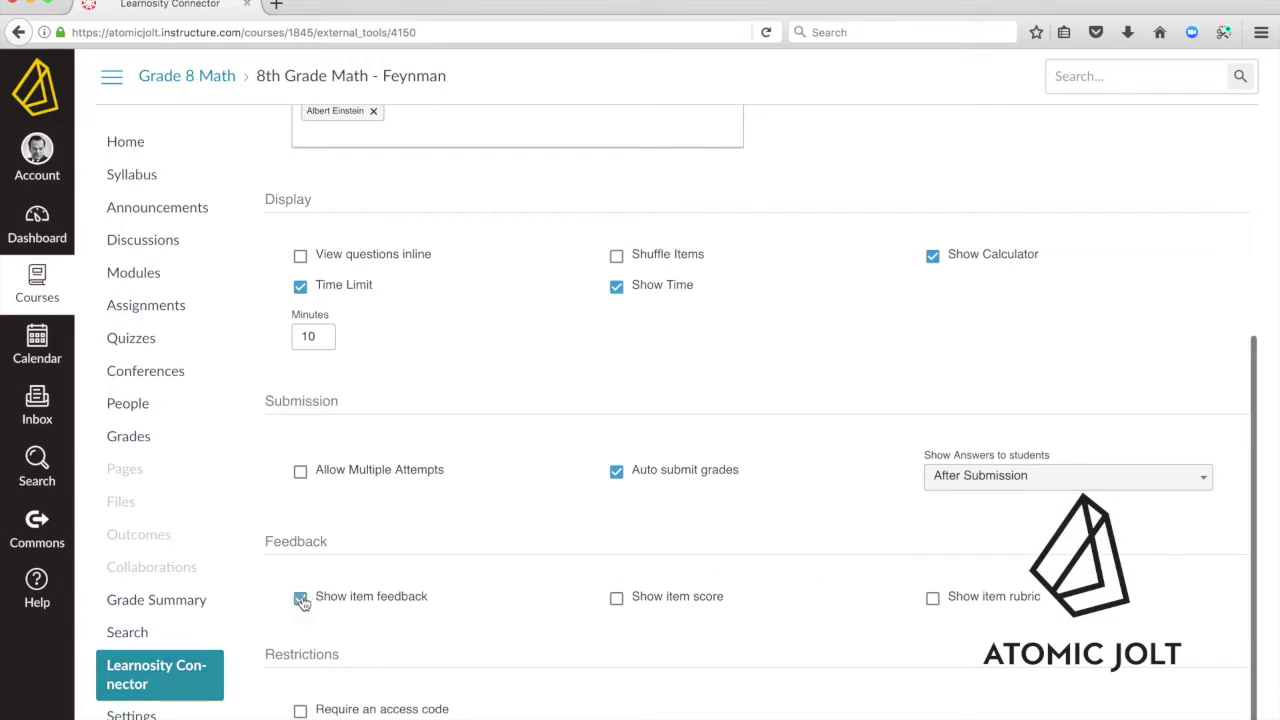
left_click(616, 599)
left_click(933, 599)
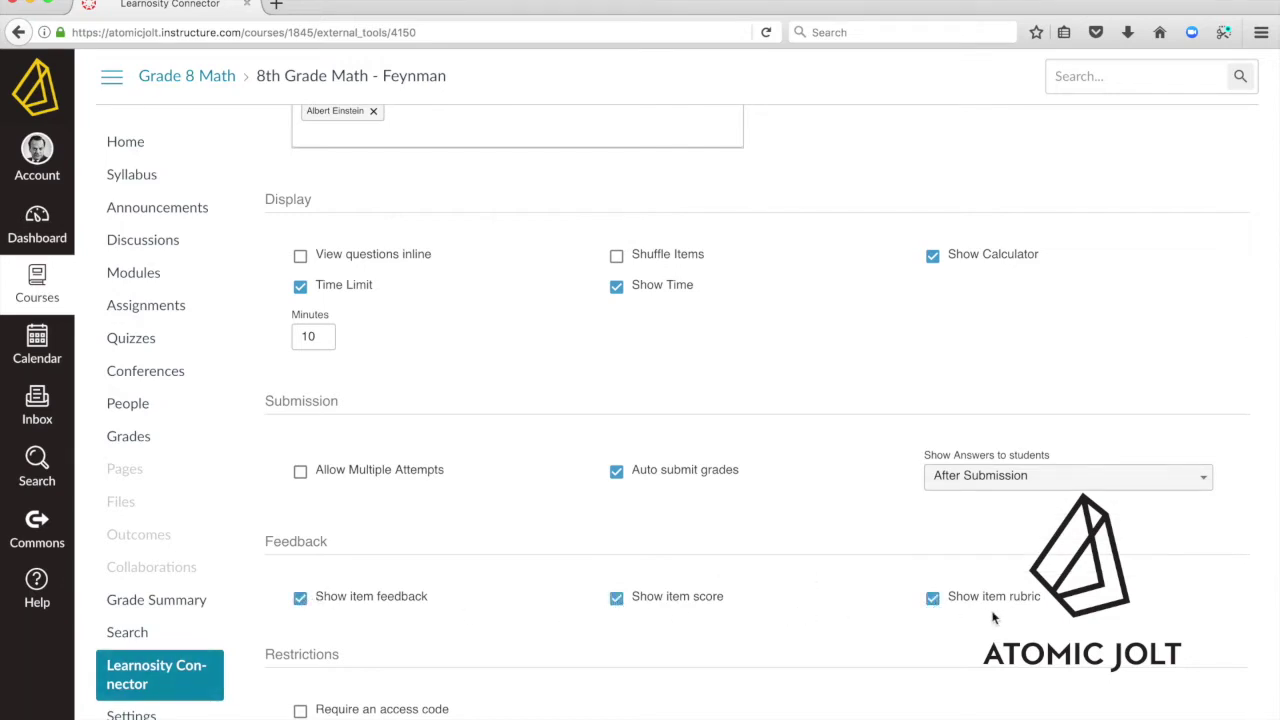
scroll(995, 616, "down", 1)
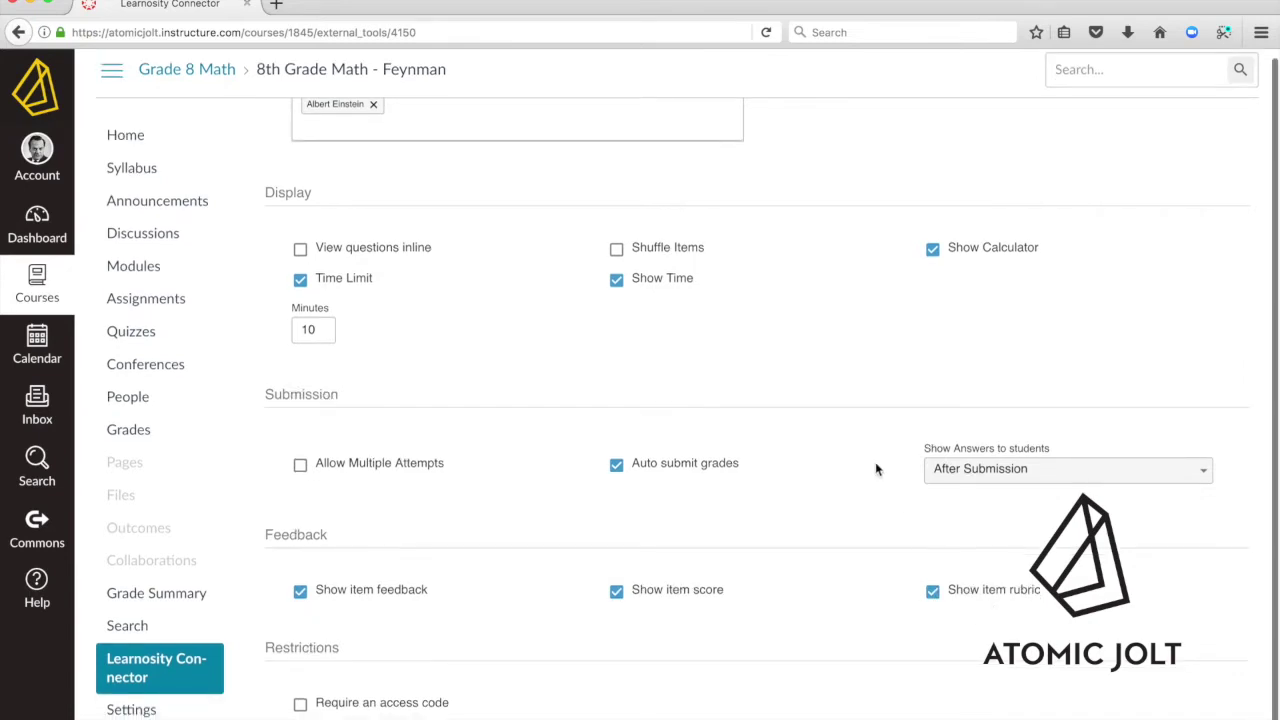
scroll(766, 434, "up", 5)
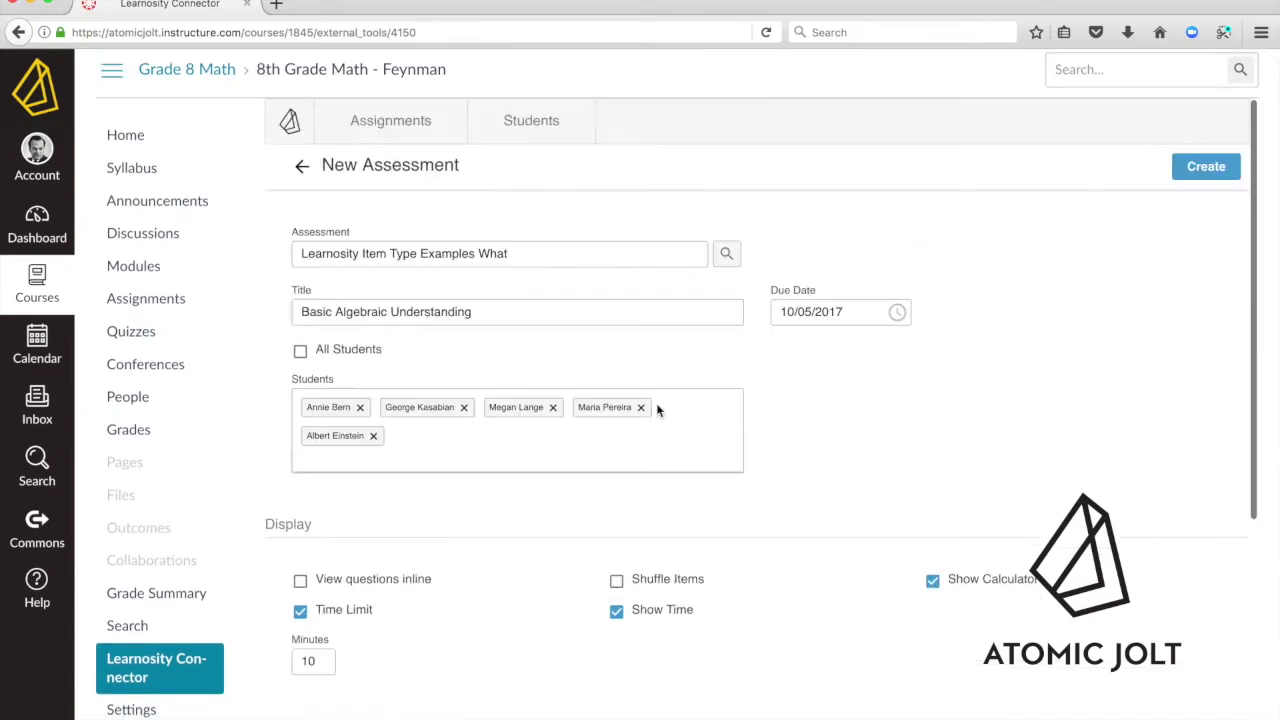
Create Basic Algebraic Understanding, then preview it and inspect its items.
left_click(1208, 173)
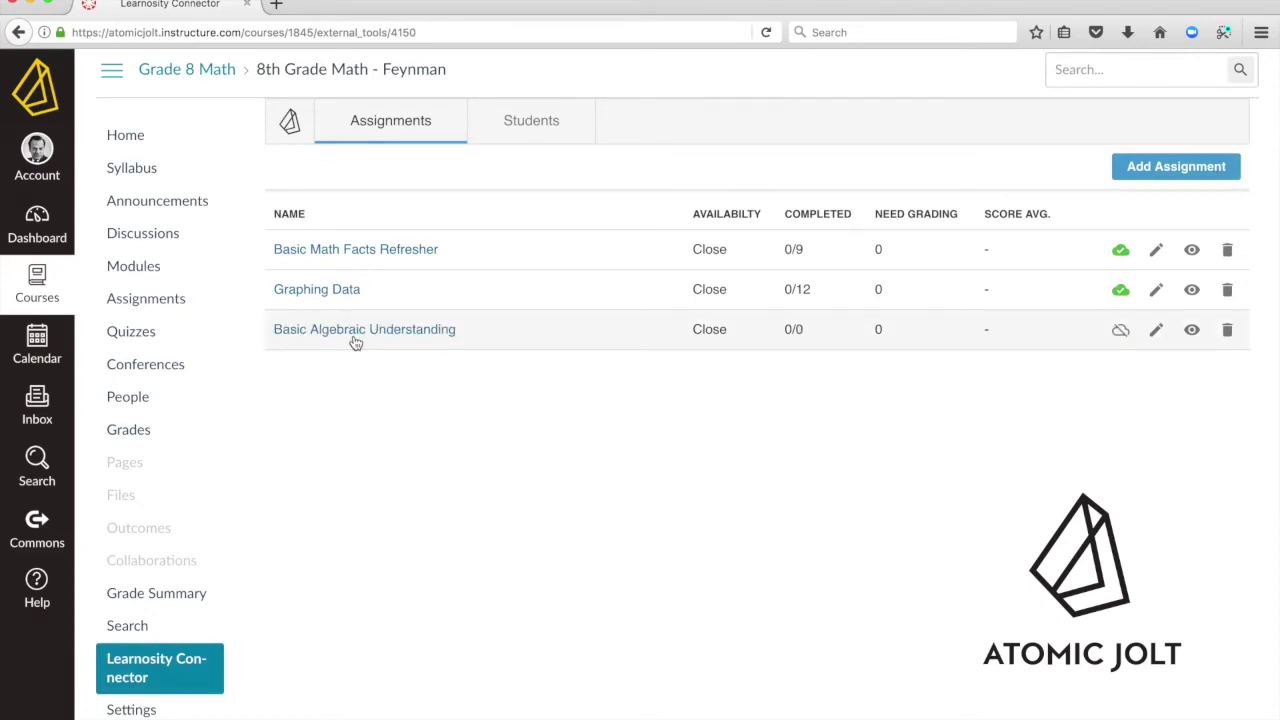
left_click(1192, 331)
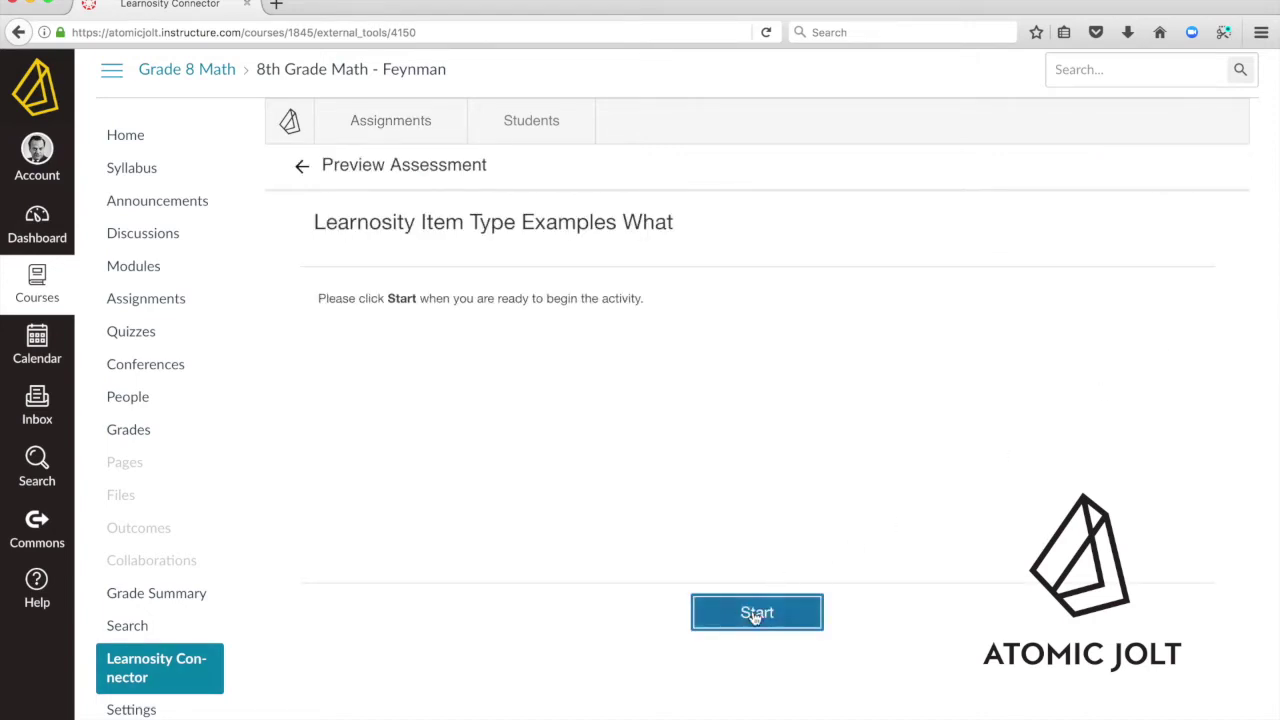
left_click(757, 612)
scroll(766, 449, "down", 5)
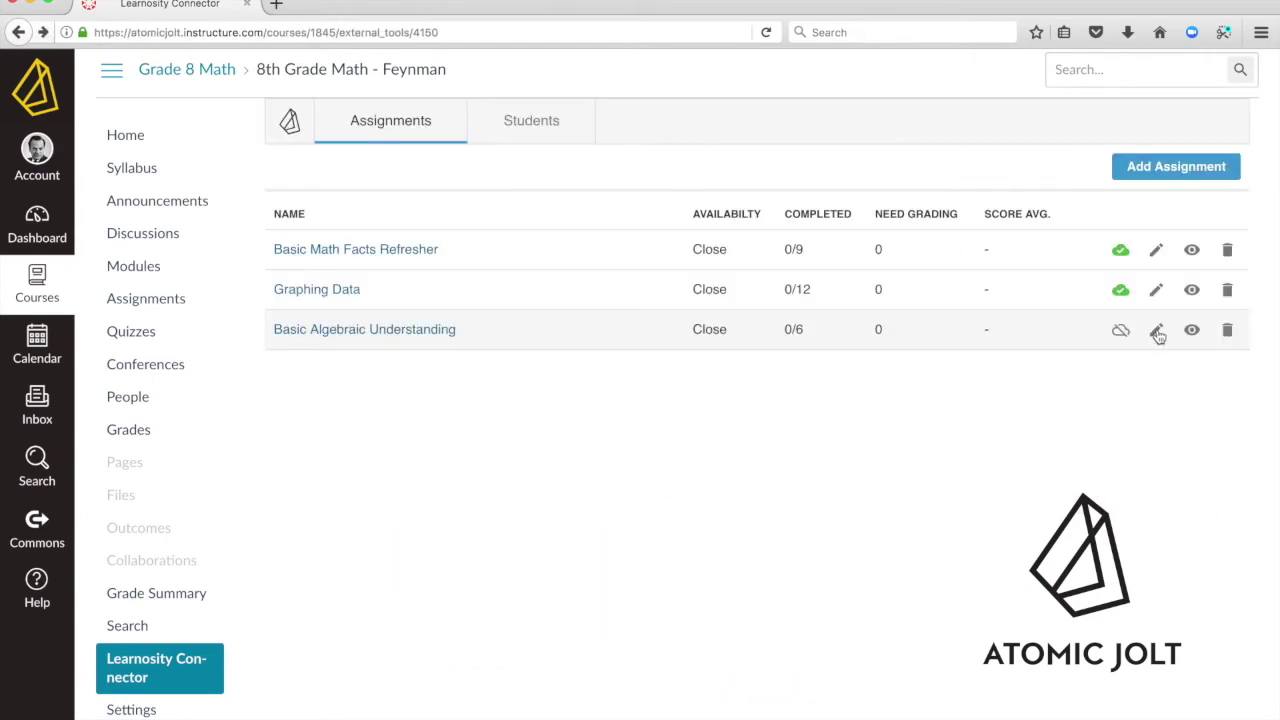
left_click(1156, 331)
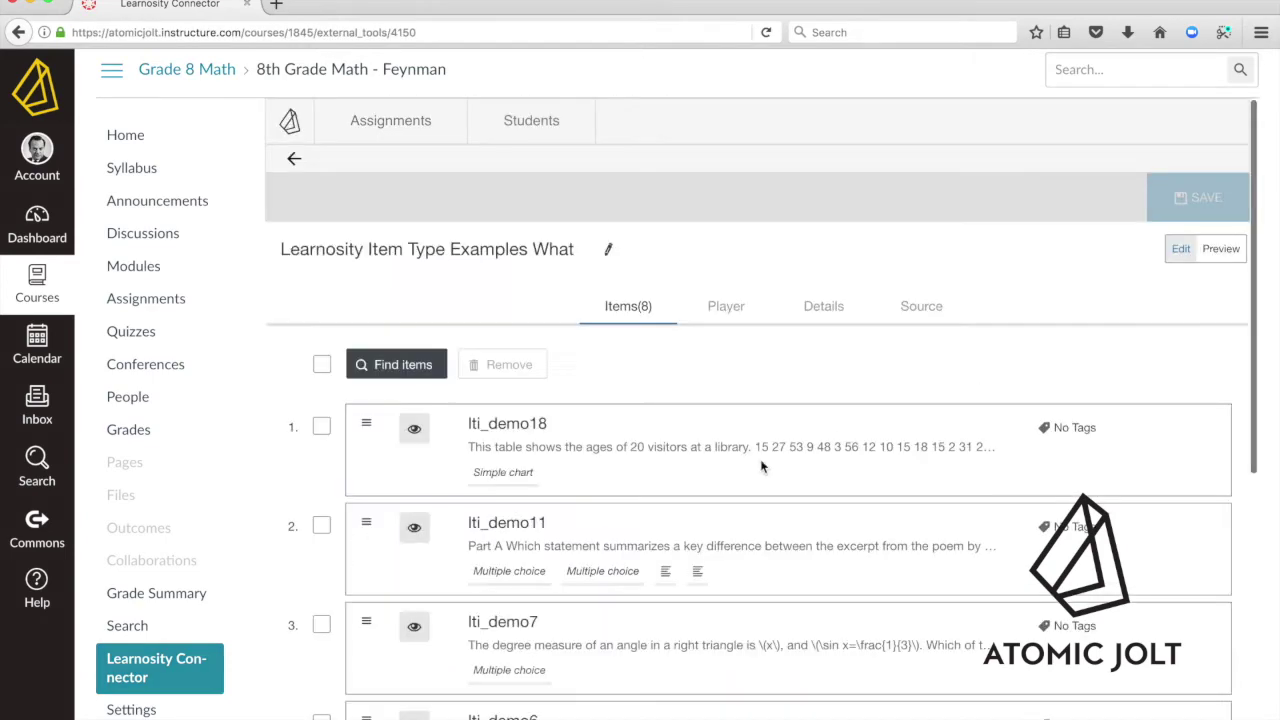
scroll(760, 466, "down", 3)
scroll(760, 466, "up", 3)
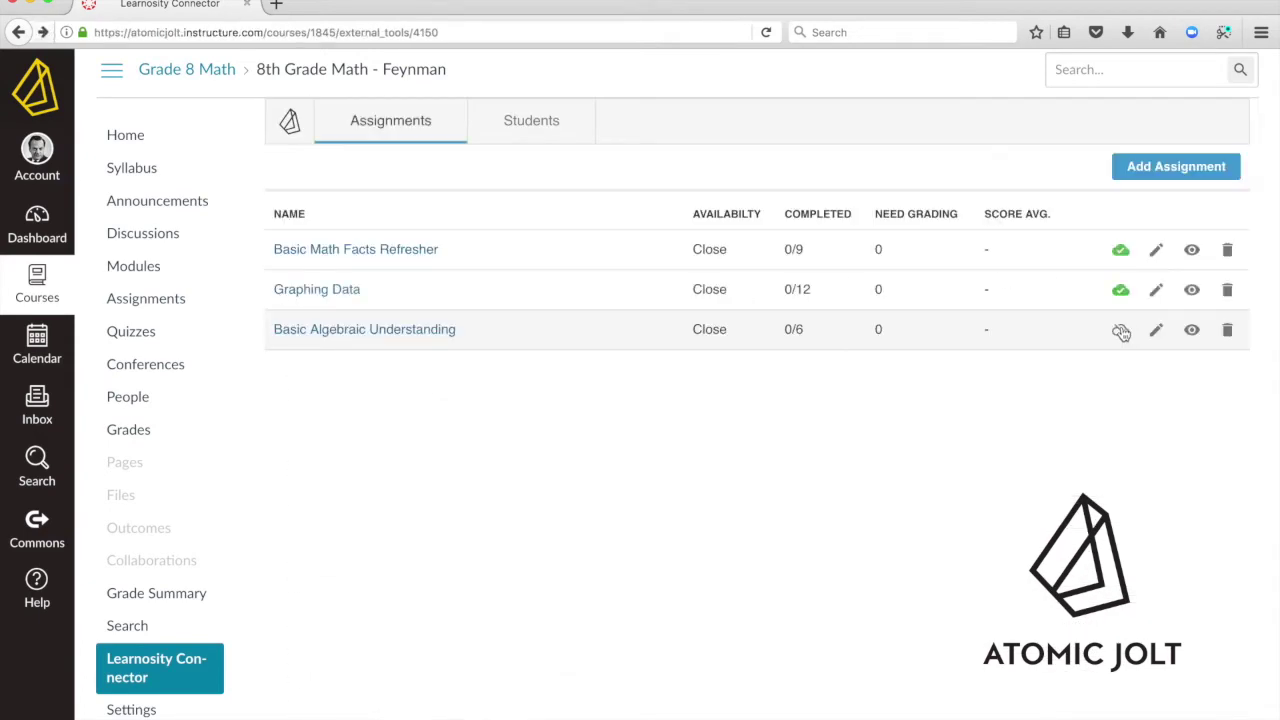
Review one student's scores under Students, then open the course Assignments list.
left_click(516, 124)
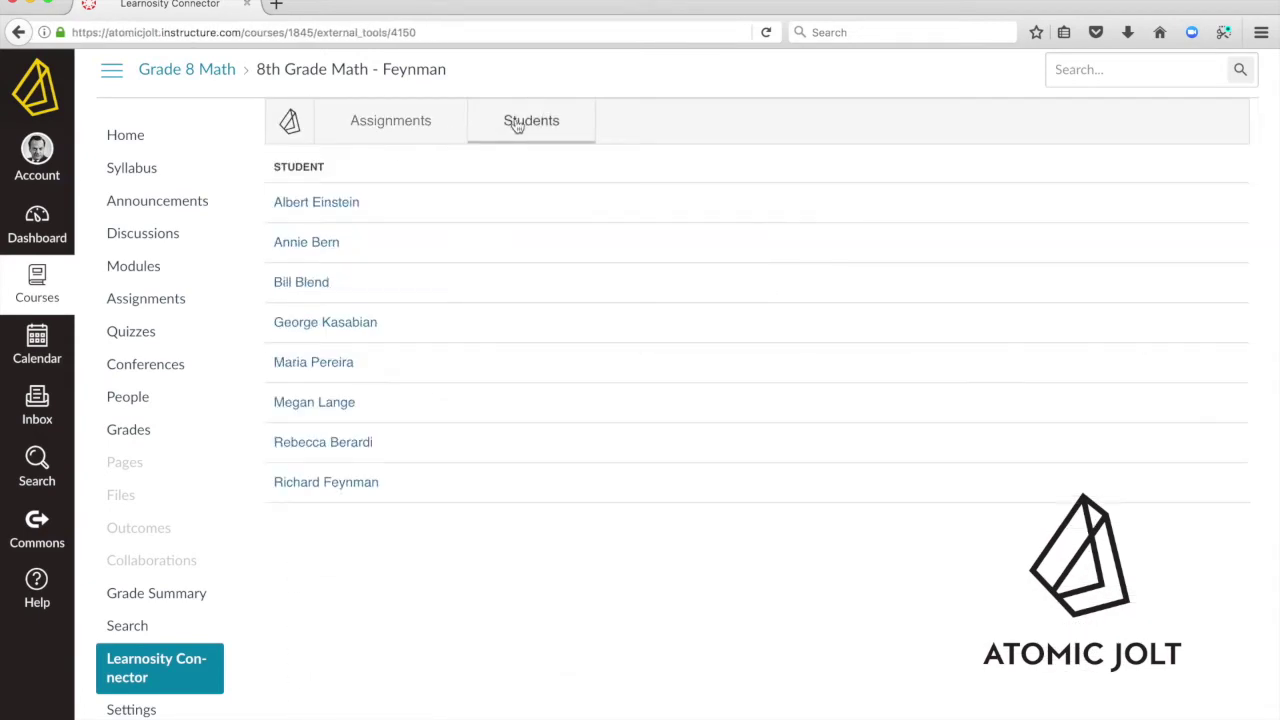
left_click(338, 206)
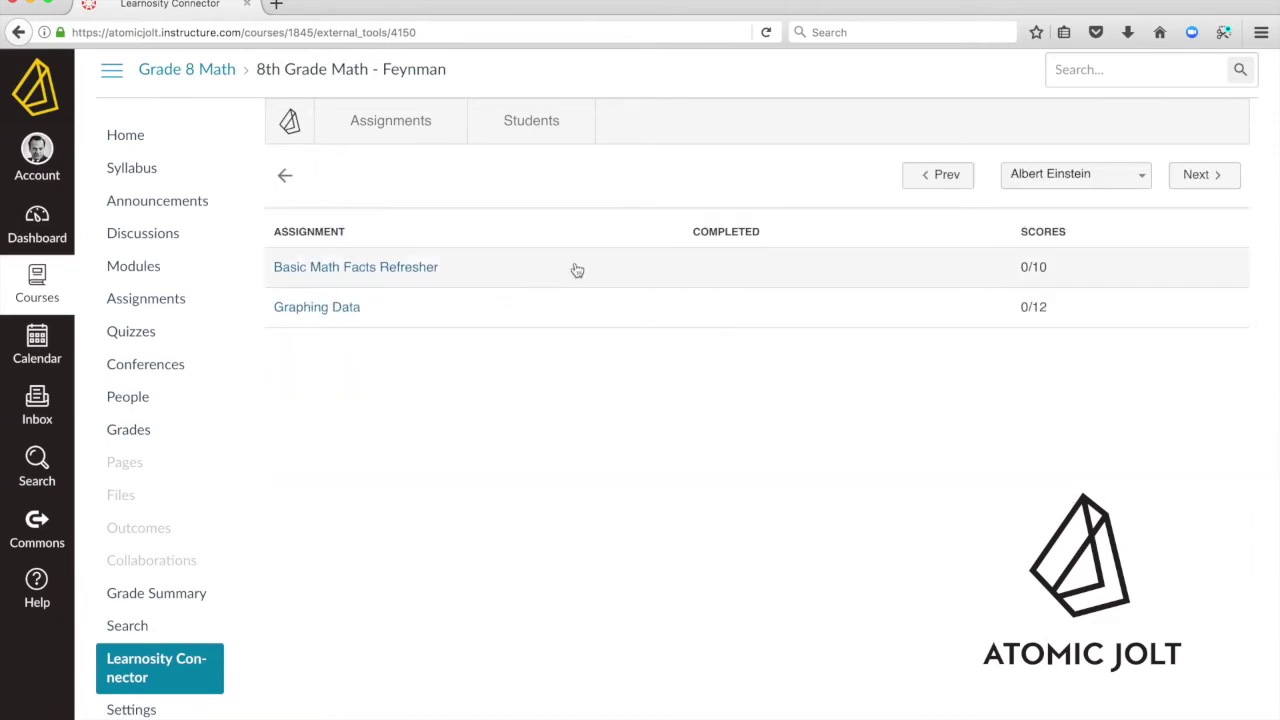
left_click(165, 665)
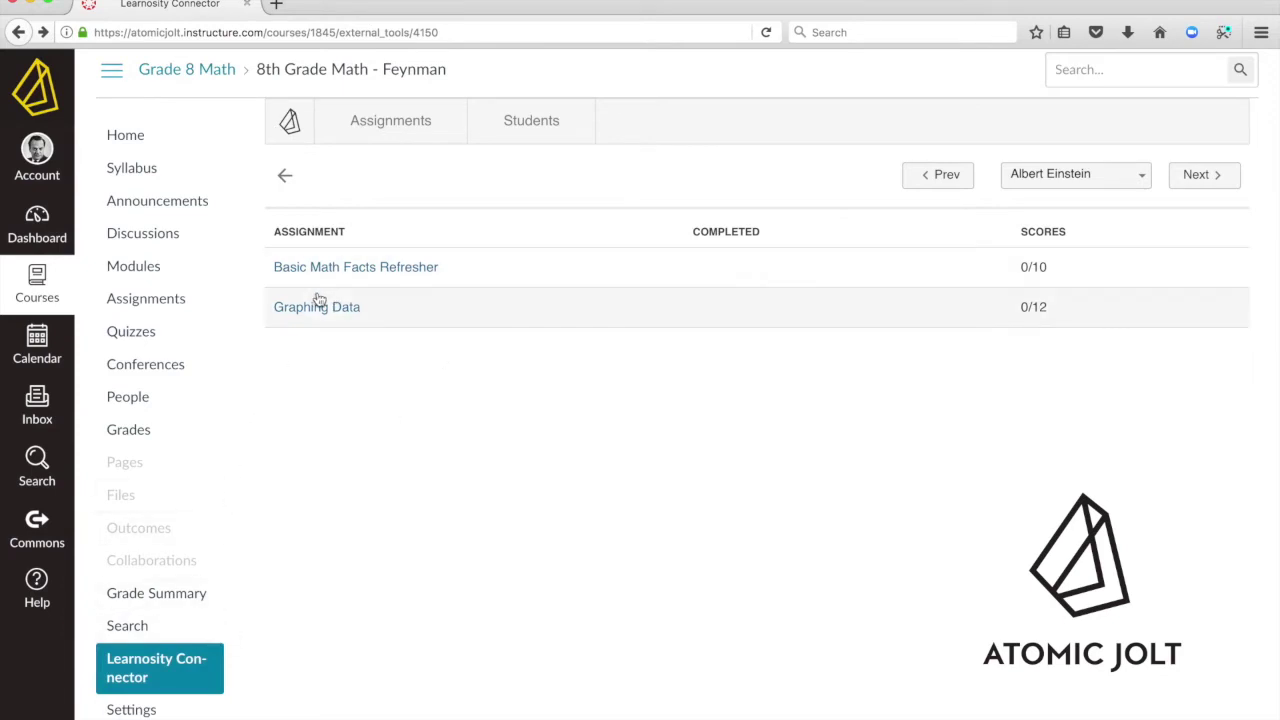
left_click(146, 300)
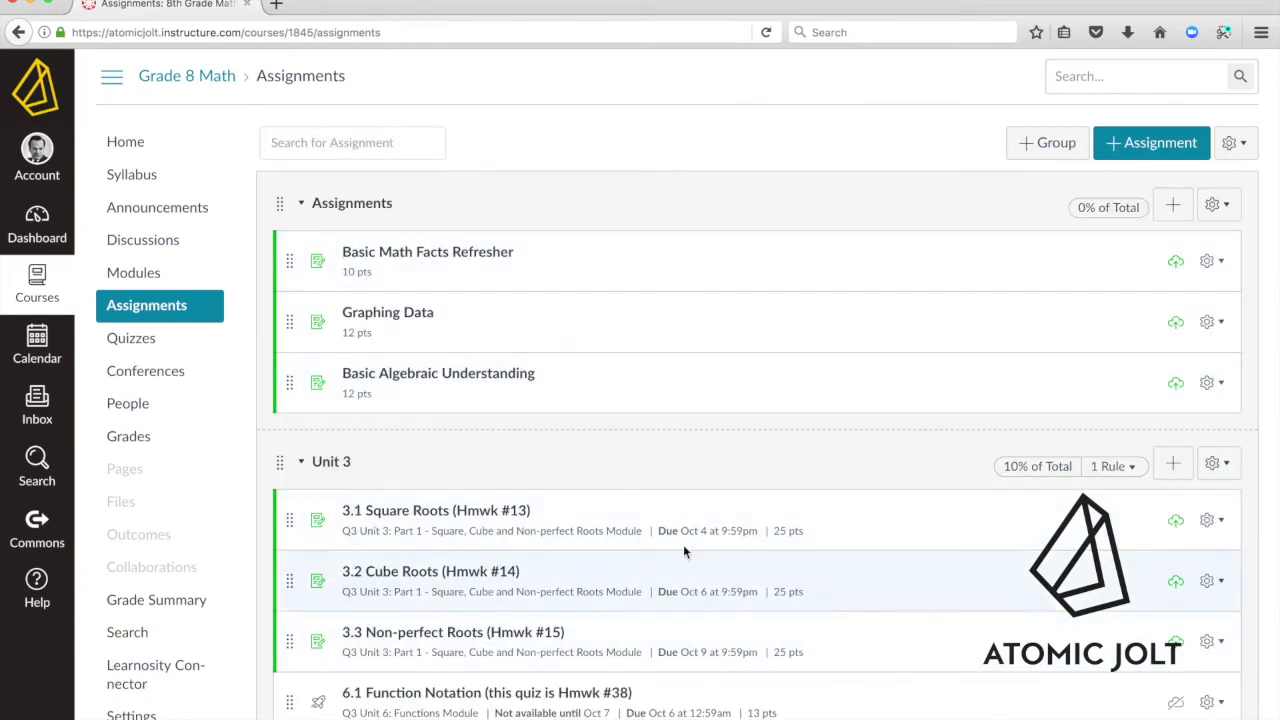
Open Basic Algebraic Understanding and view its Grading, Preview and Options tabs.
left_click(425, 373)
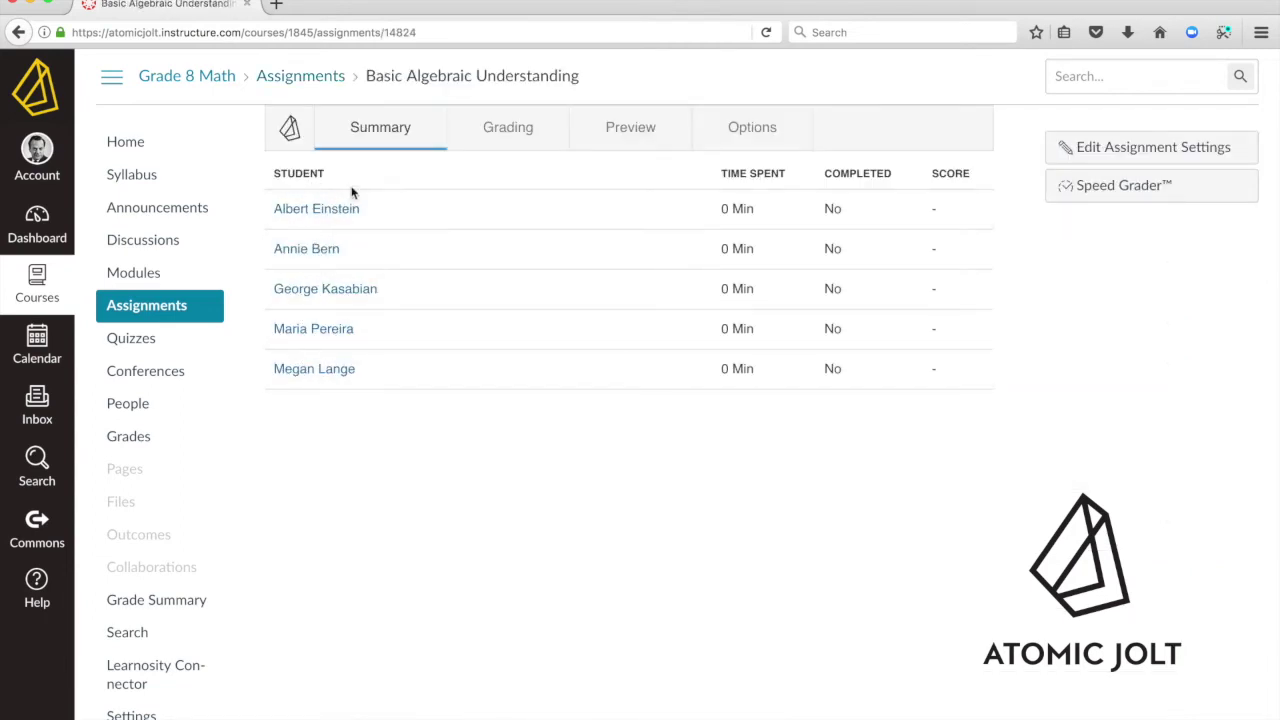
left_click(501, 131)
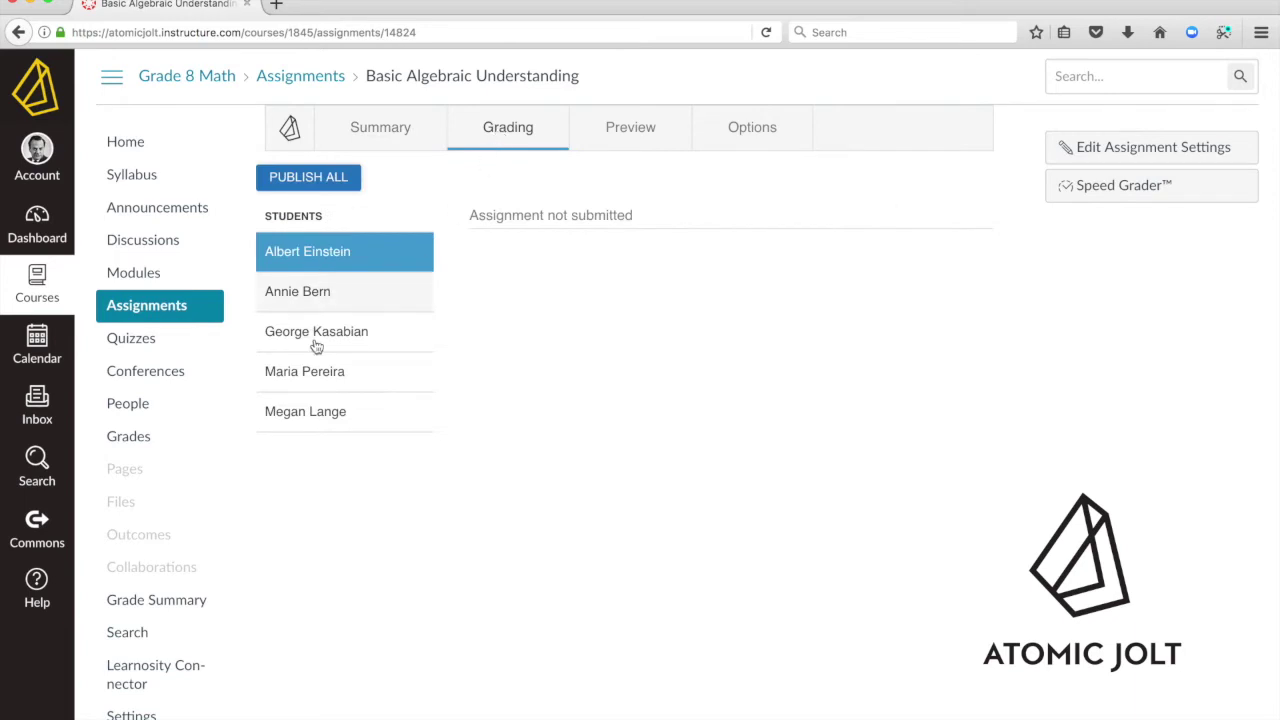
left_click(641, 142)
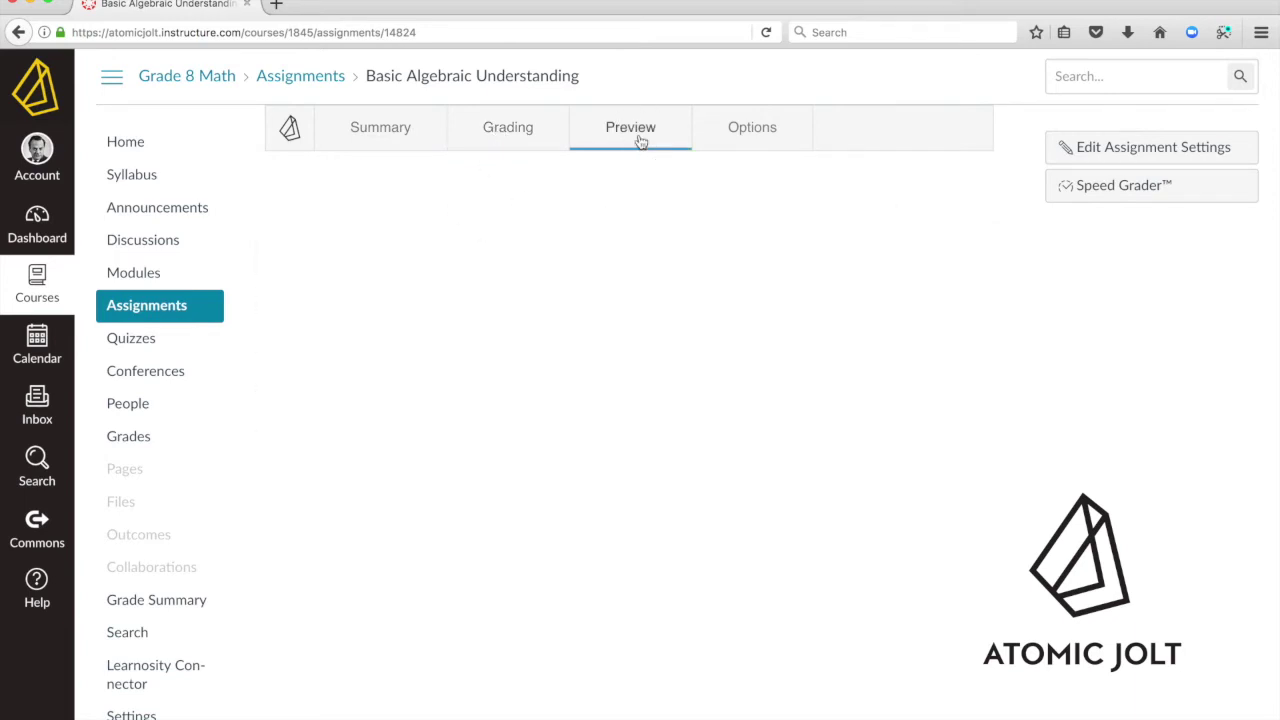
left_click(757, 140)
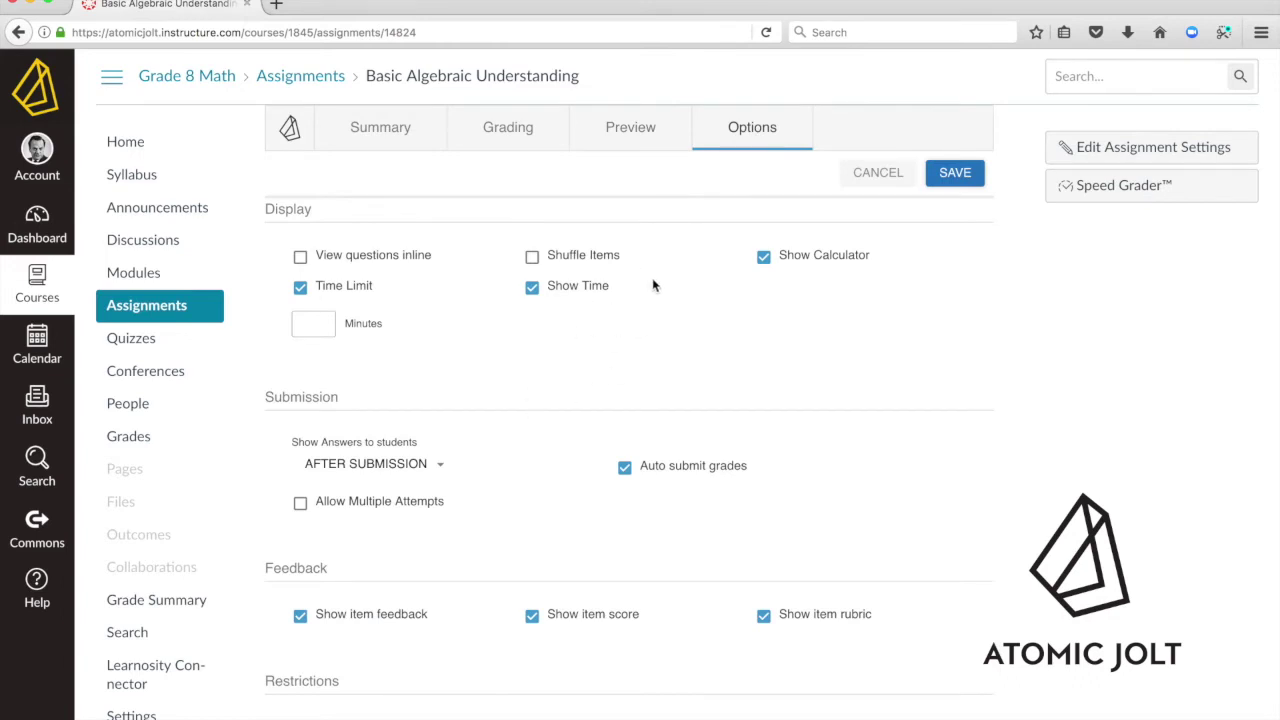
mouse_move(311, 712)
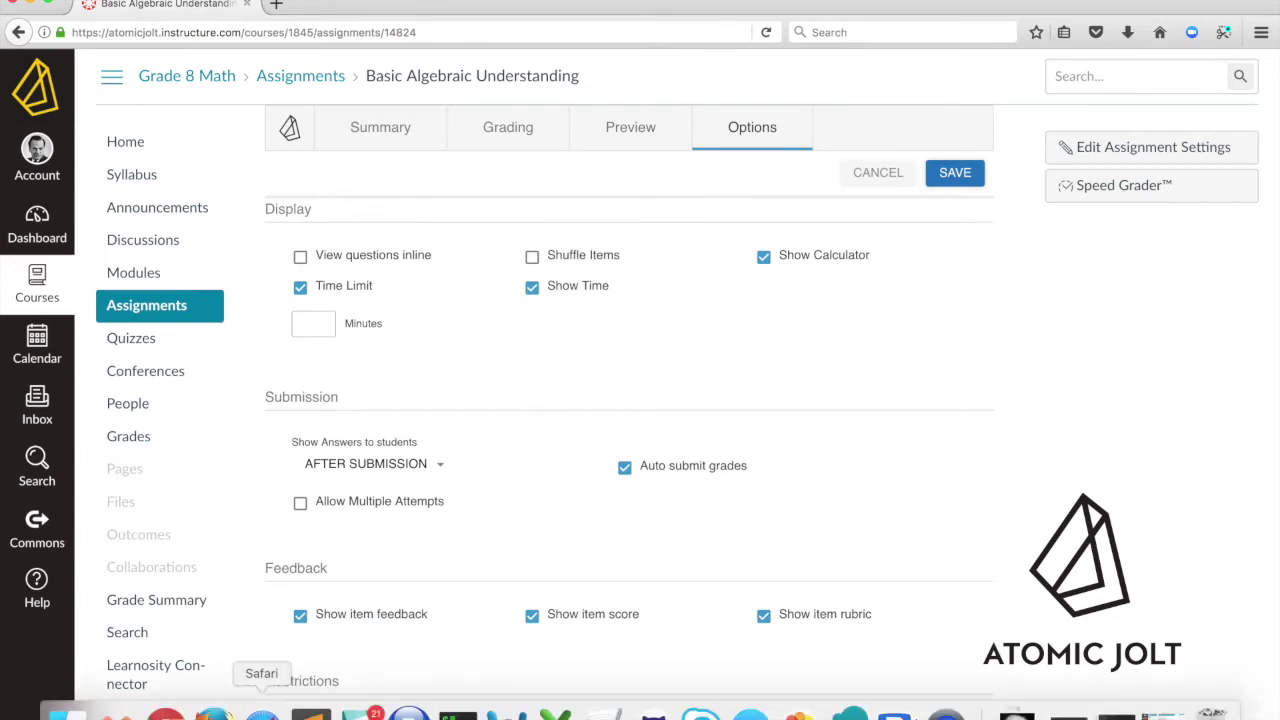
In the student's browser, open Basic Algebraic Understanding from Assignments, answer it and submit.
left_click(262, 712)
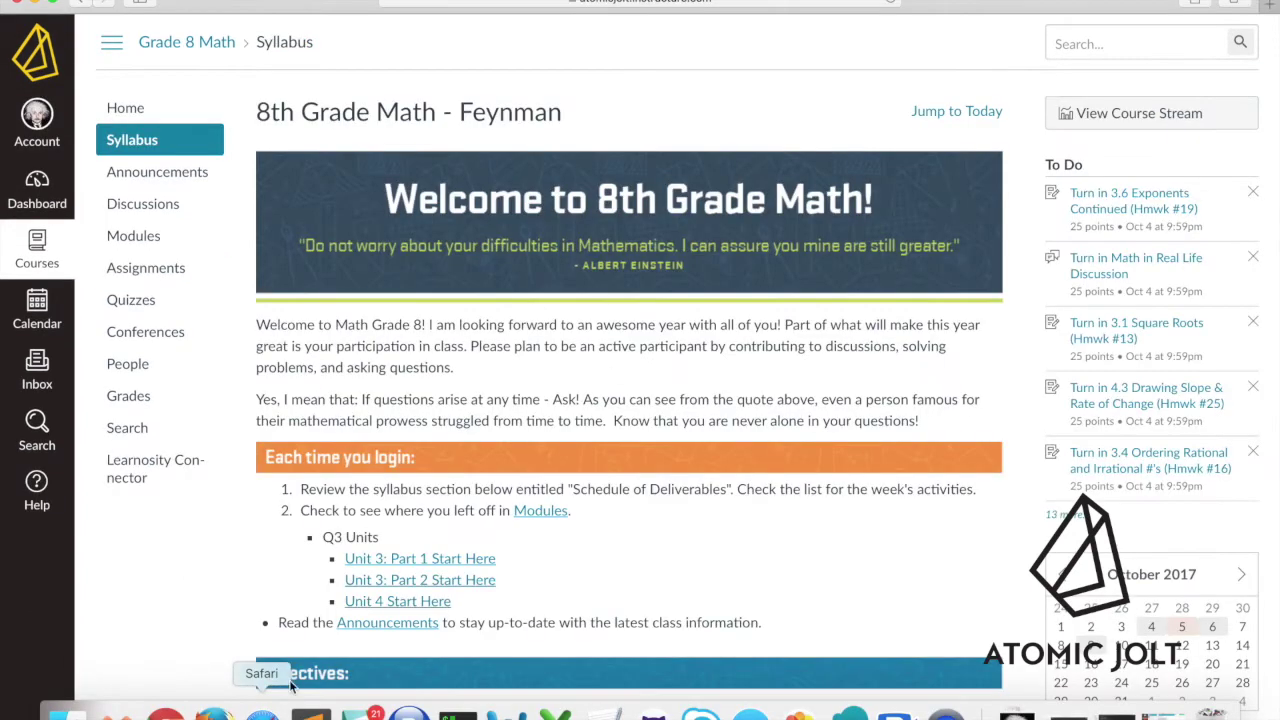
left_click(150, 272)
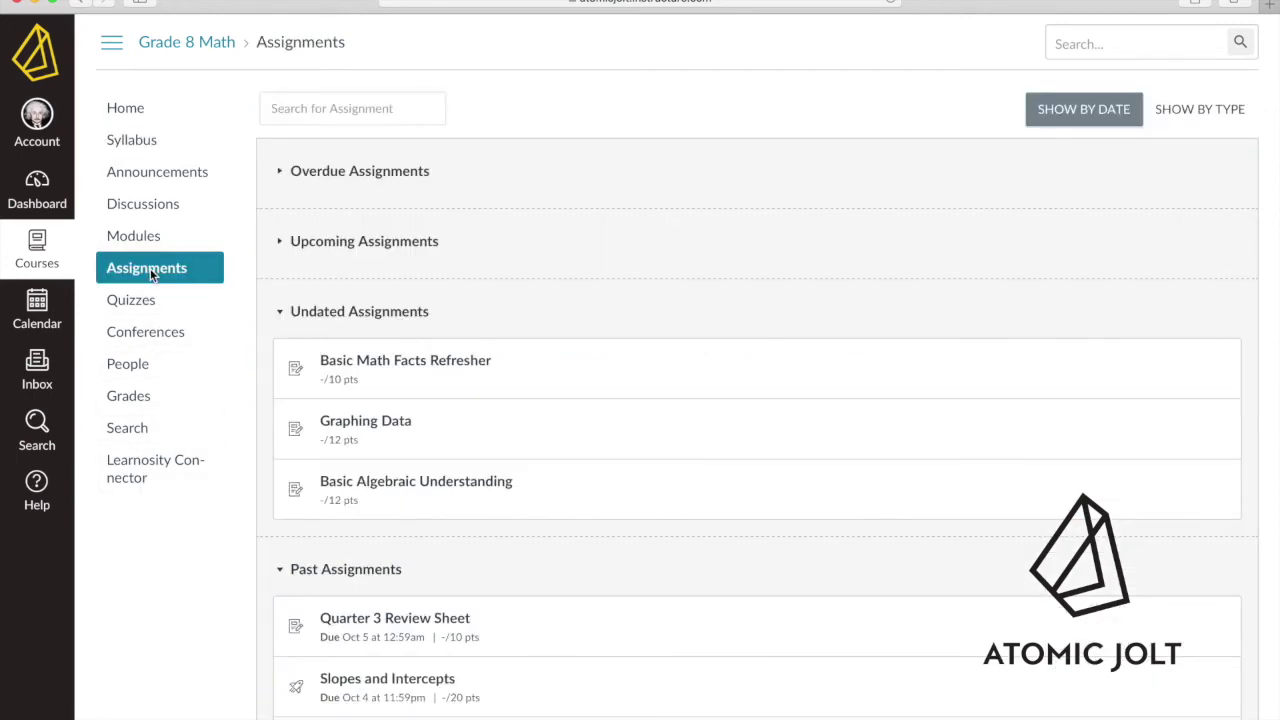
left_click(383, 483)
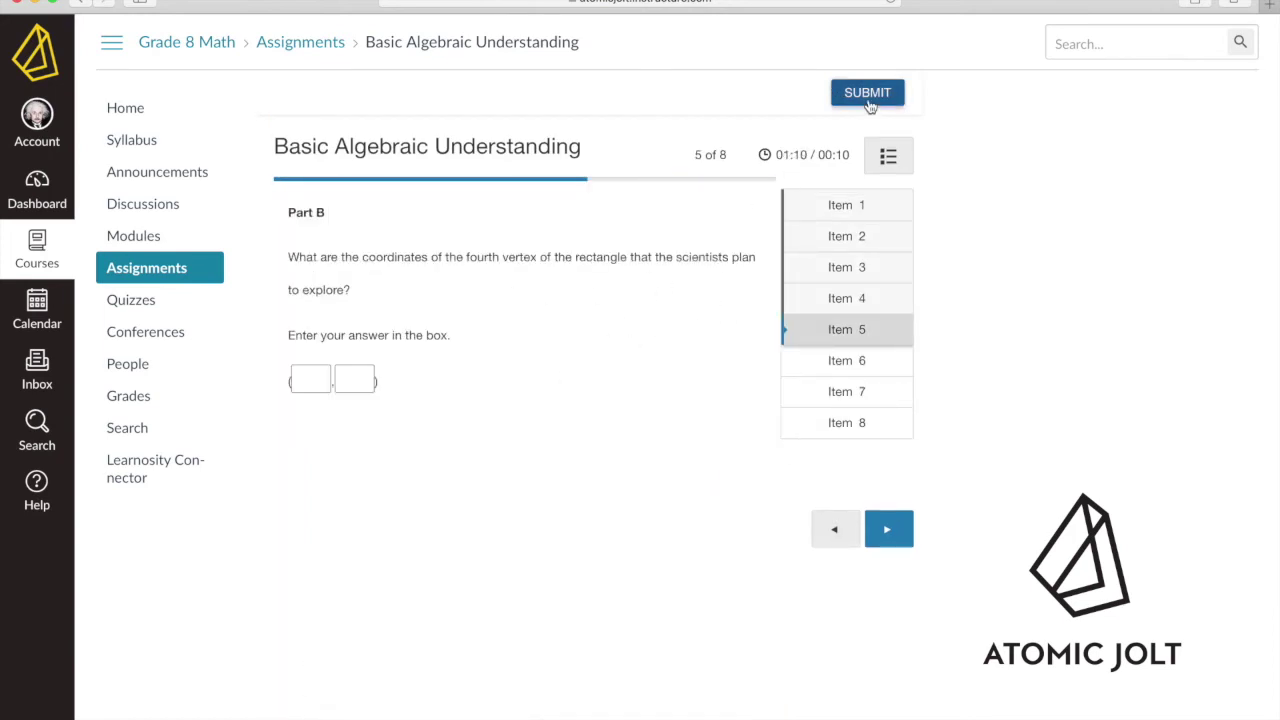
left_click(867, 95)
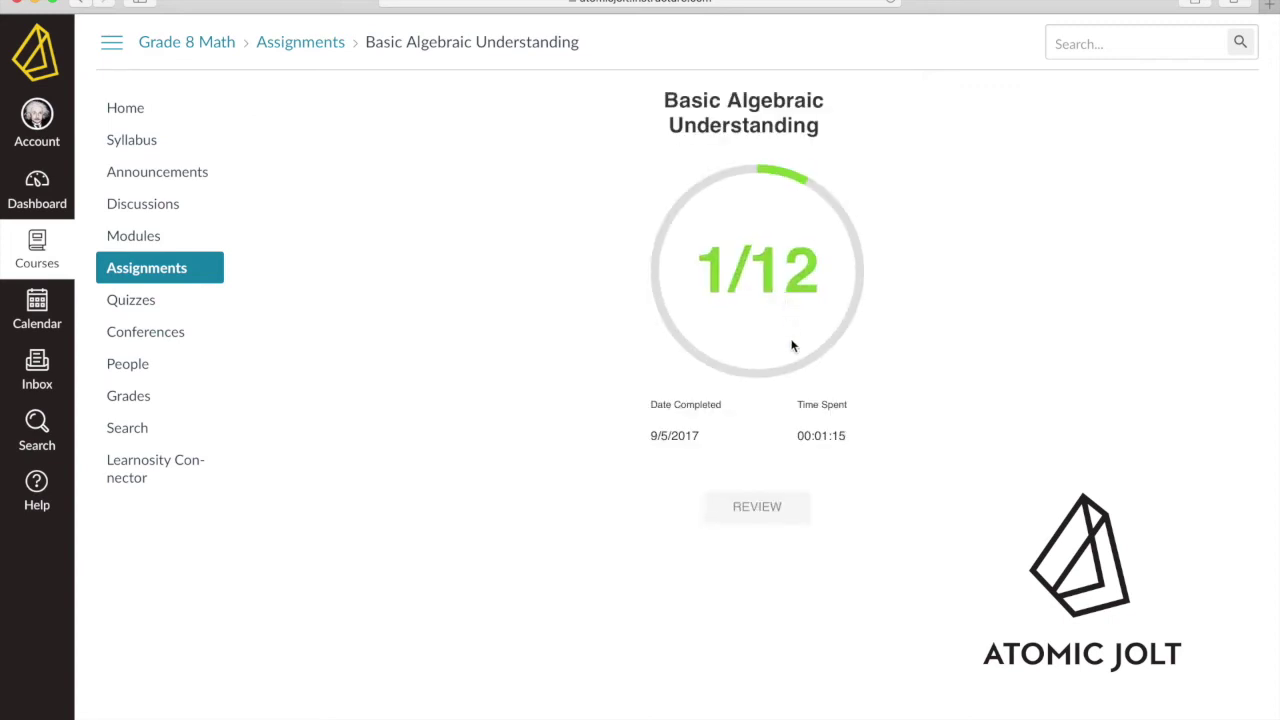
Review the marked histogram answer, then return to the Learnosity Connector list.
left_click(755, 508)
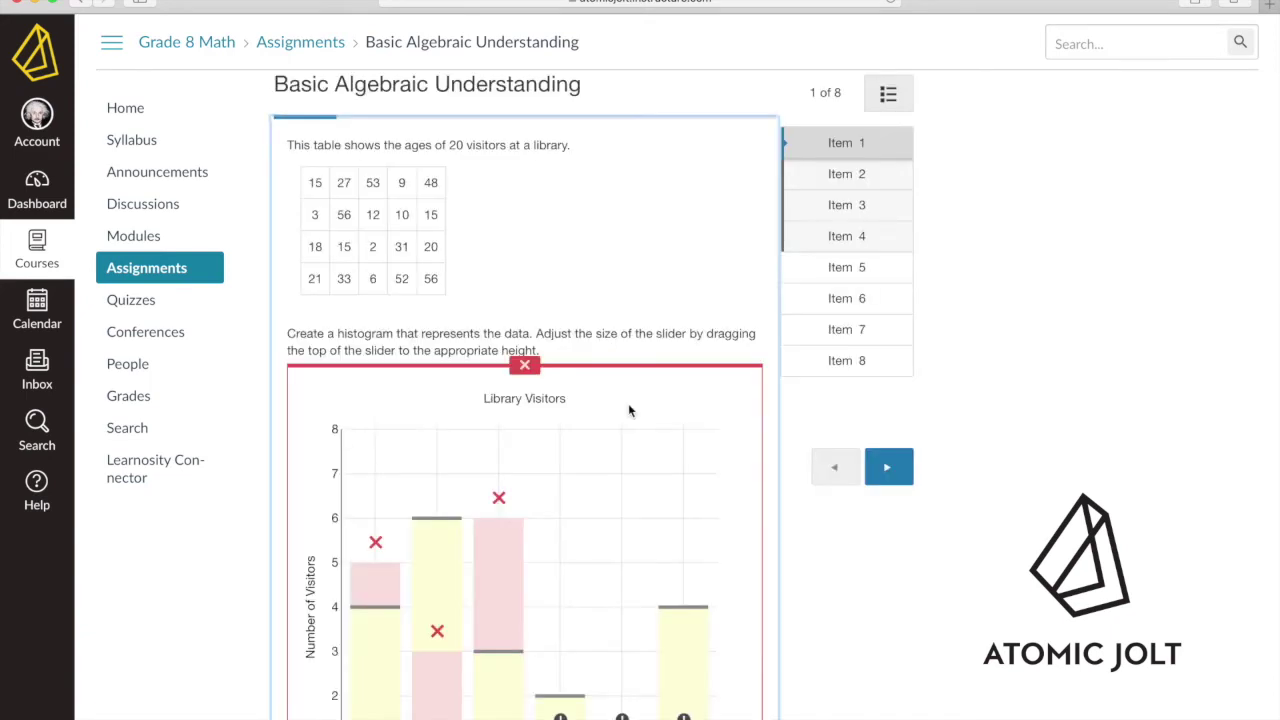
scroll(640, 289, "down", 3)
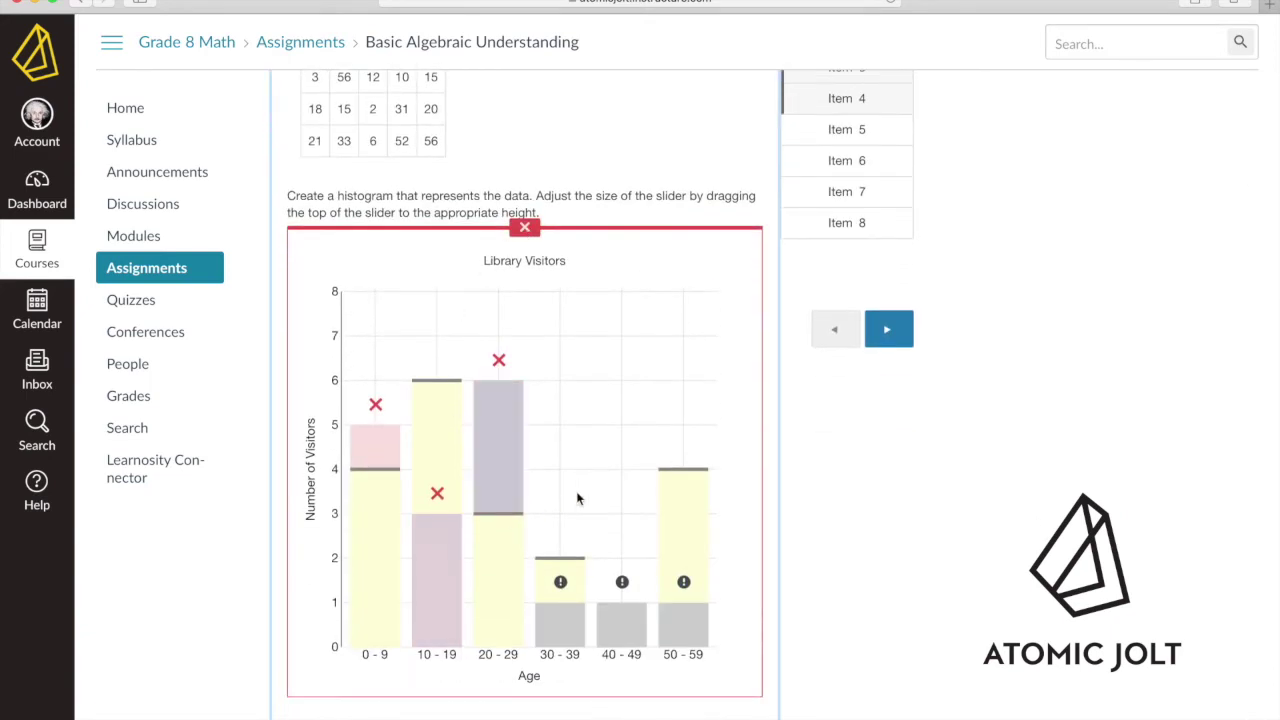
scroll(691, 495, "down", 2)
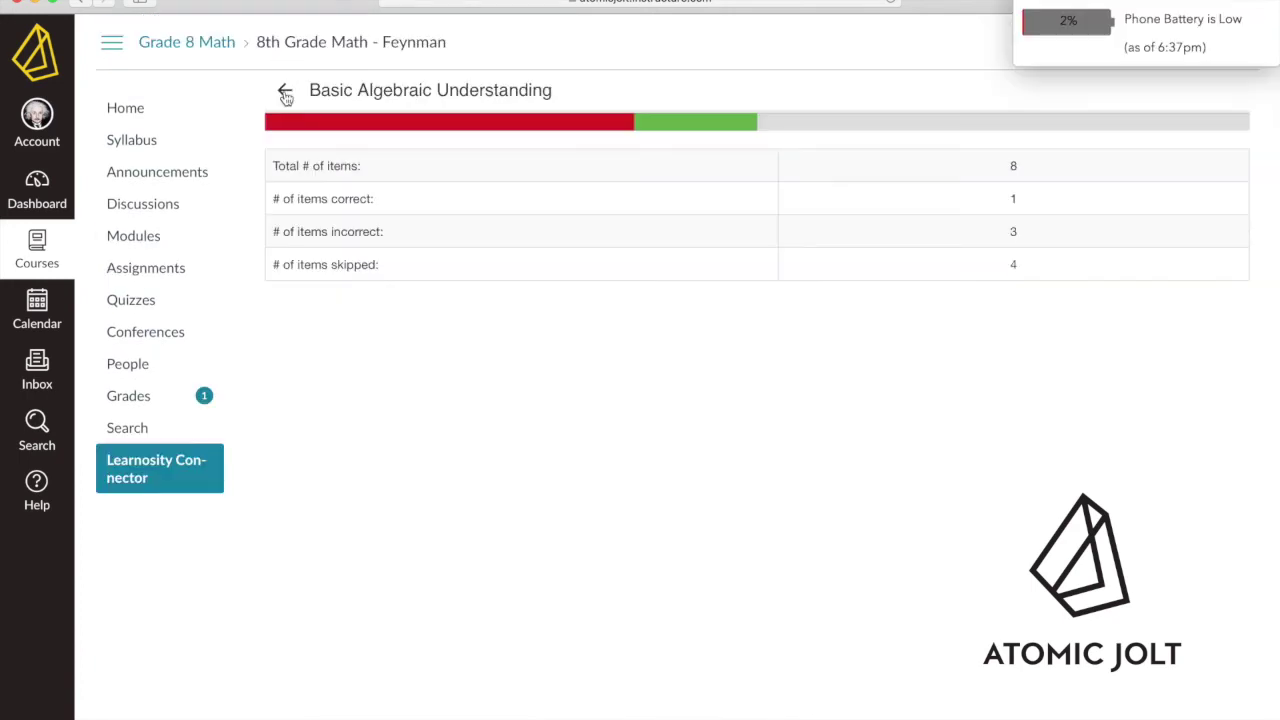
left_click(285, 92)
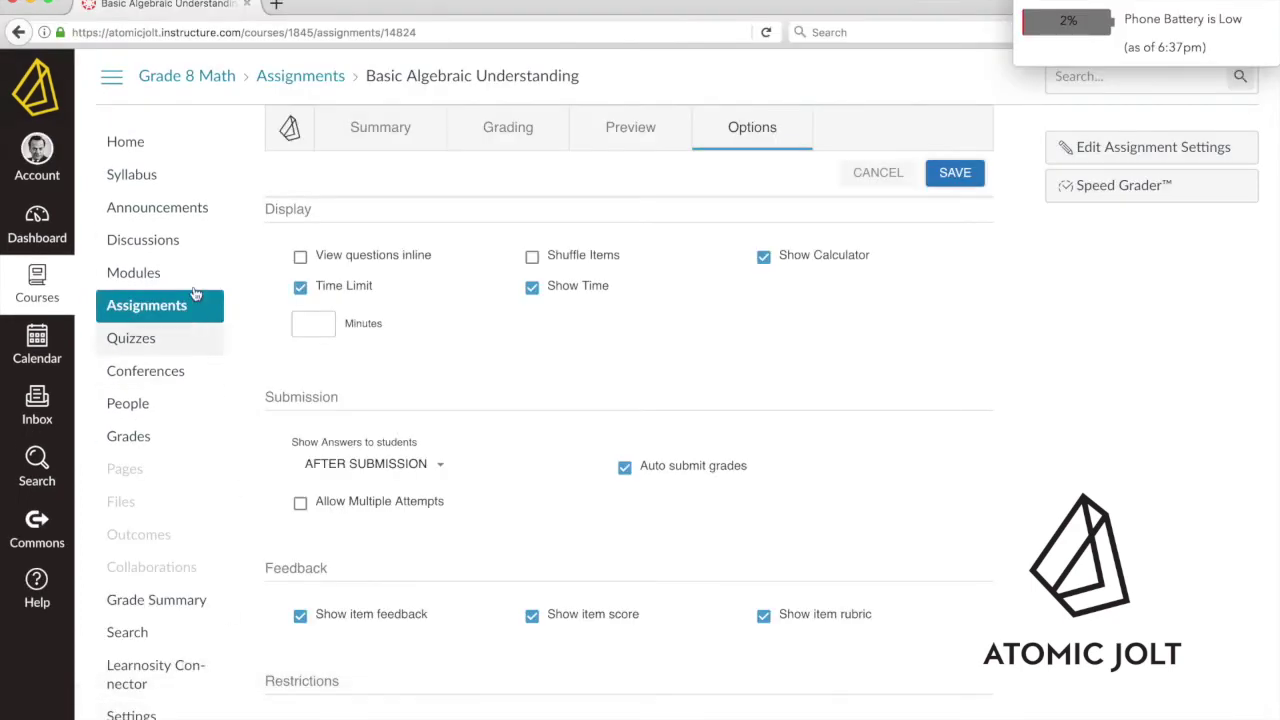
Open the student's submission for grading and add an encouraging comment on the histogram answer.
scroll(183, 373, "down", 1)
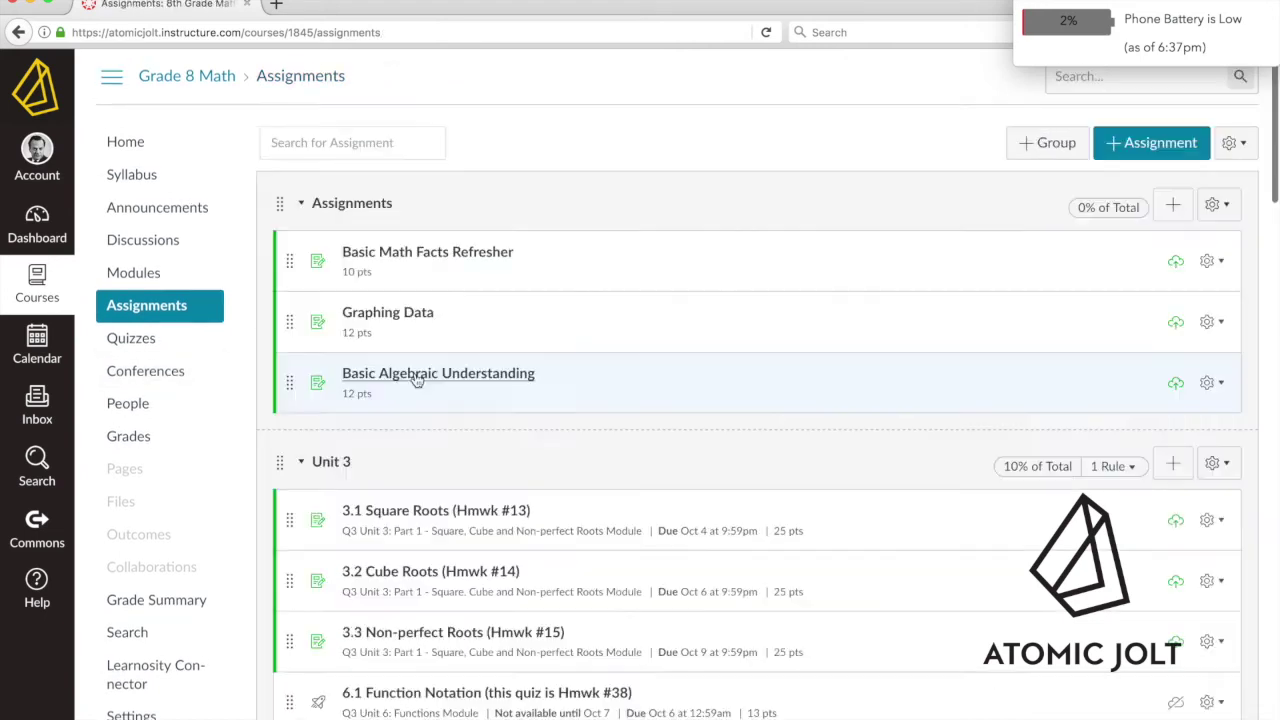
left_click(417, 375)
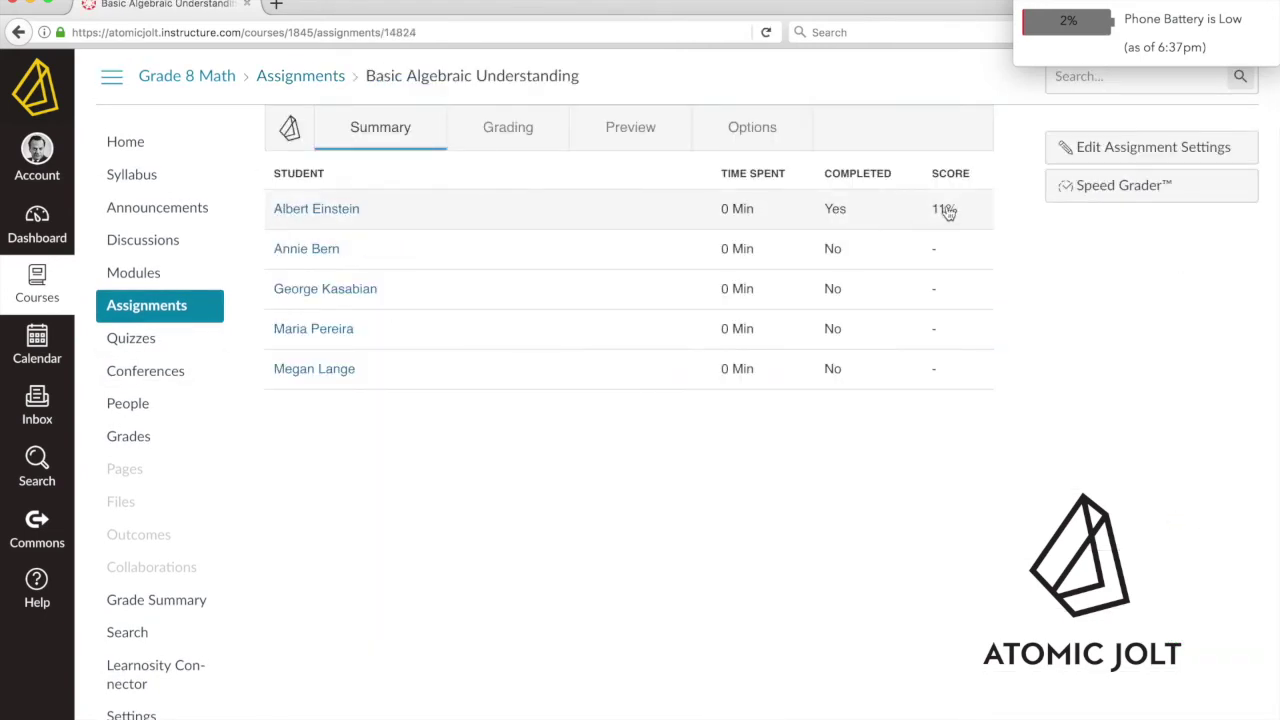
left_click(330, 210)
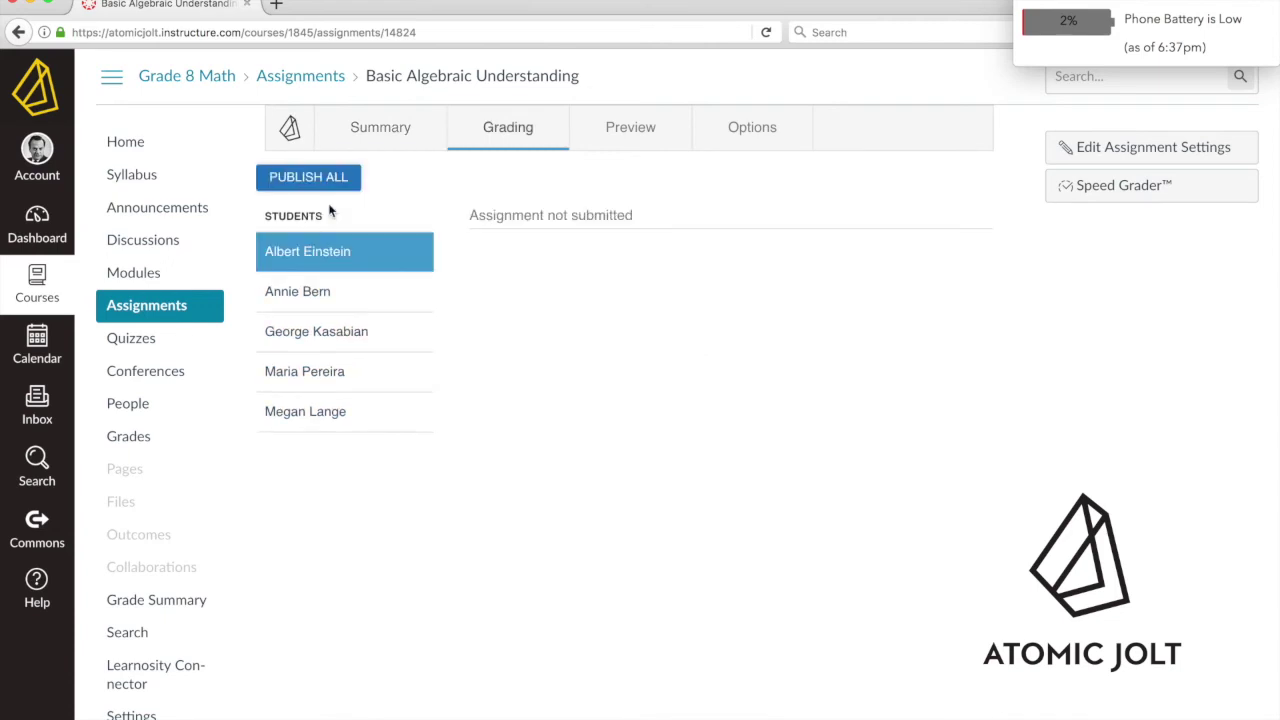
scroll(729, 683, "down", 3)
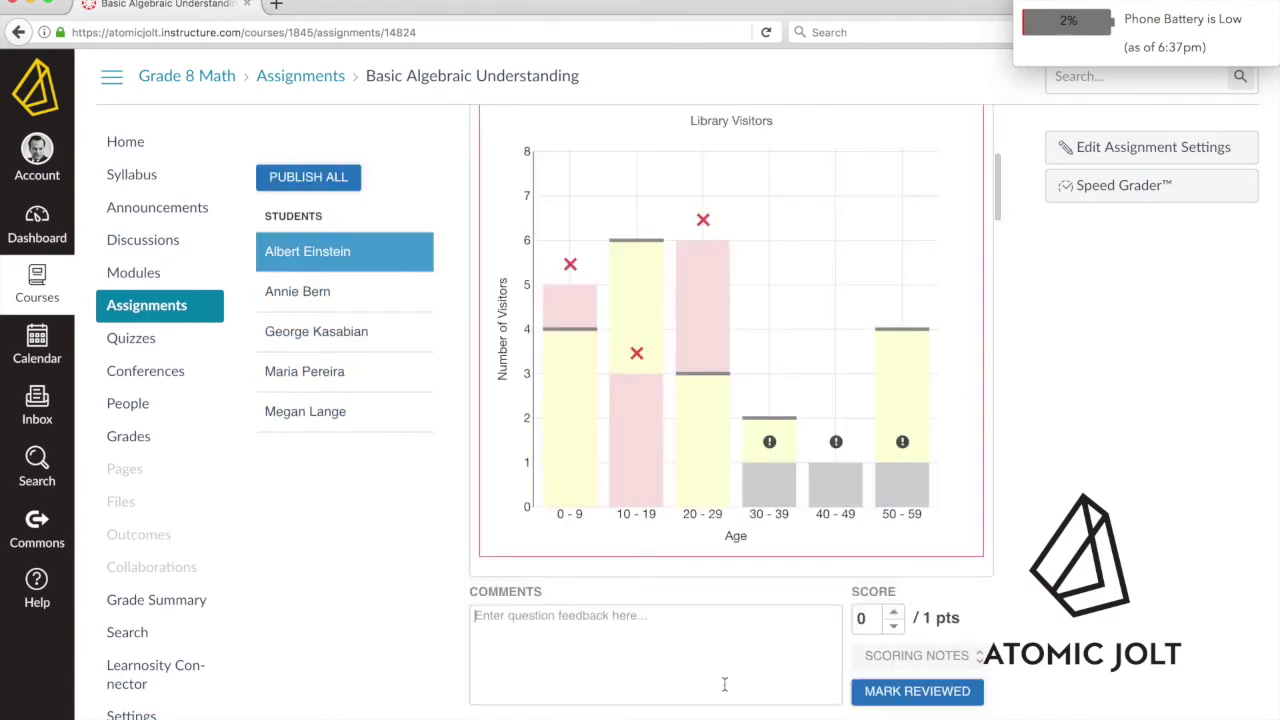
left_click(724, 683)
type("Please try harder. You have great potential")
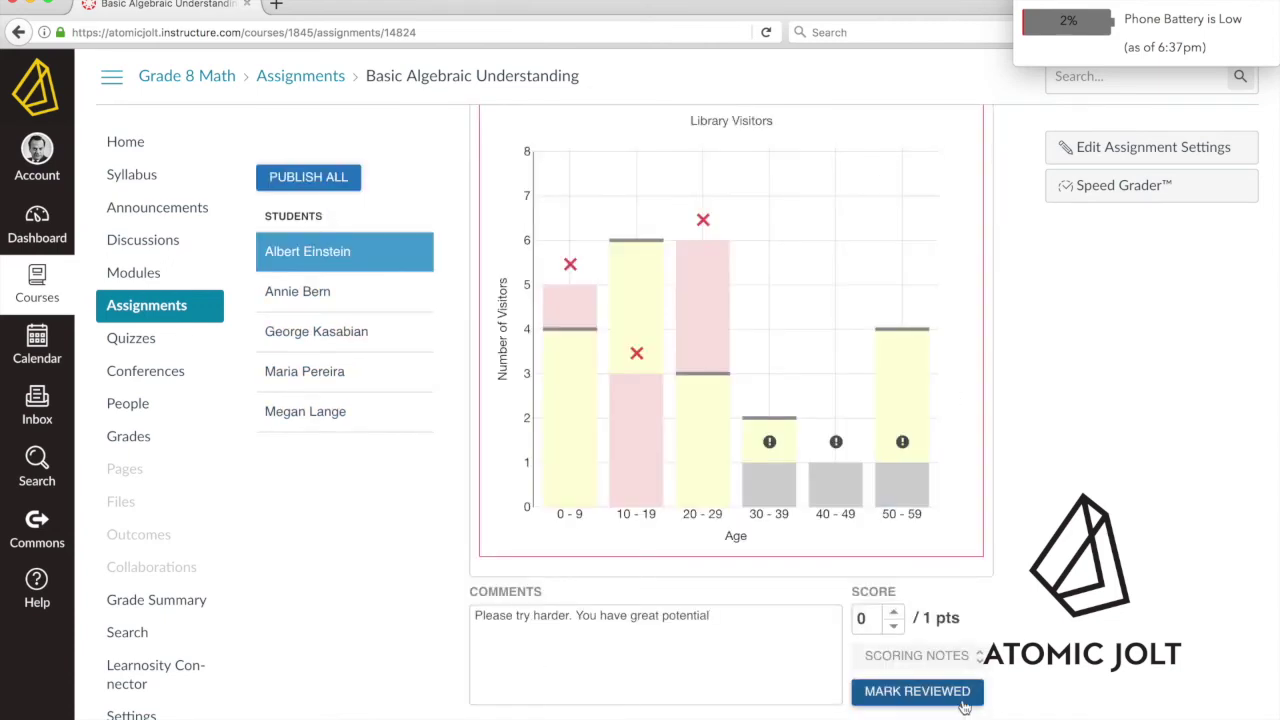
Score the histogram answer 1 of 1, mark it reviewed, publish all grades, and open the Gradebook.
left_click(892, 614)
left_click(925, 690)
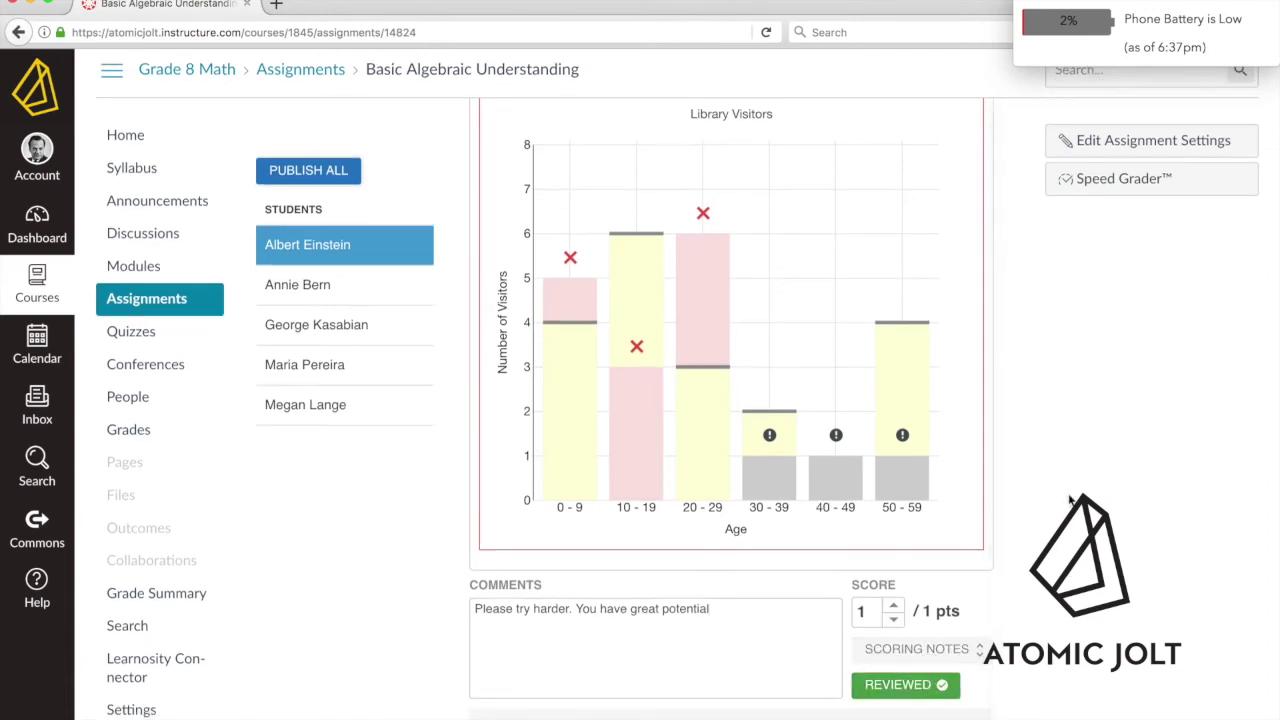
scroll(493, 404, "down", 1)
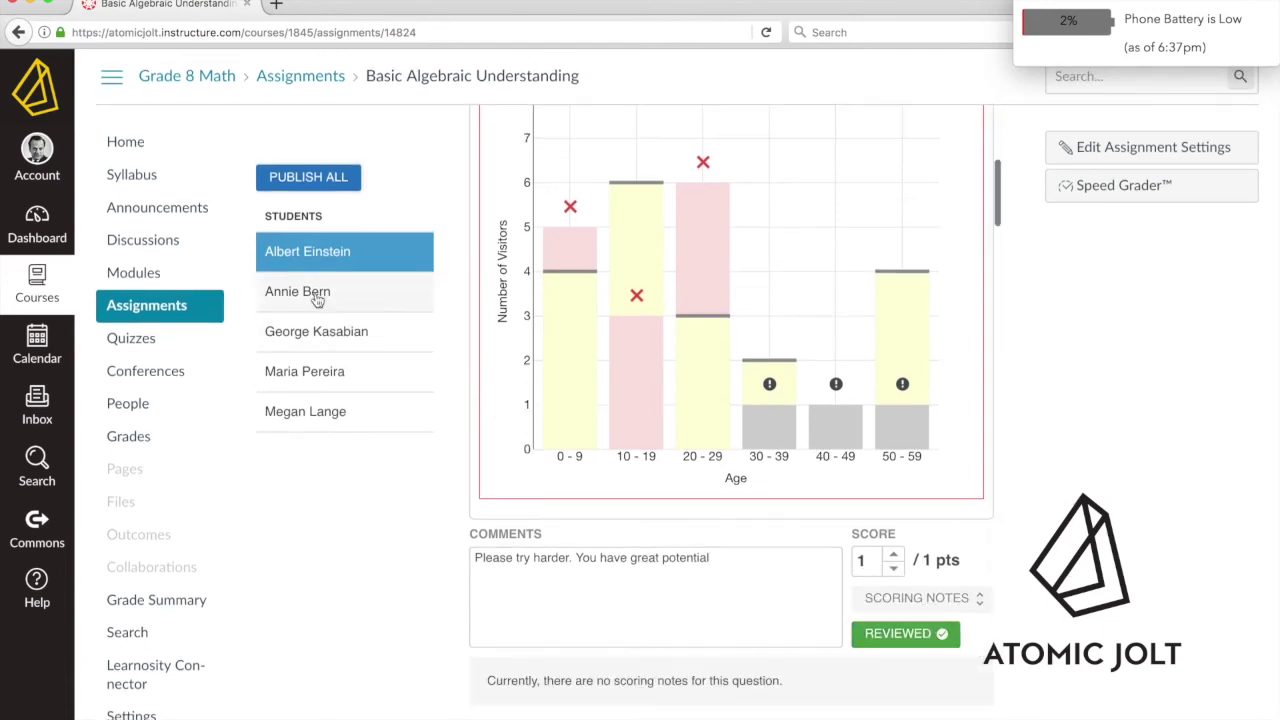
left_click(319, 187)
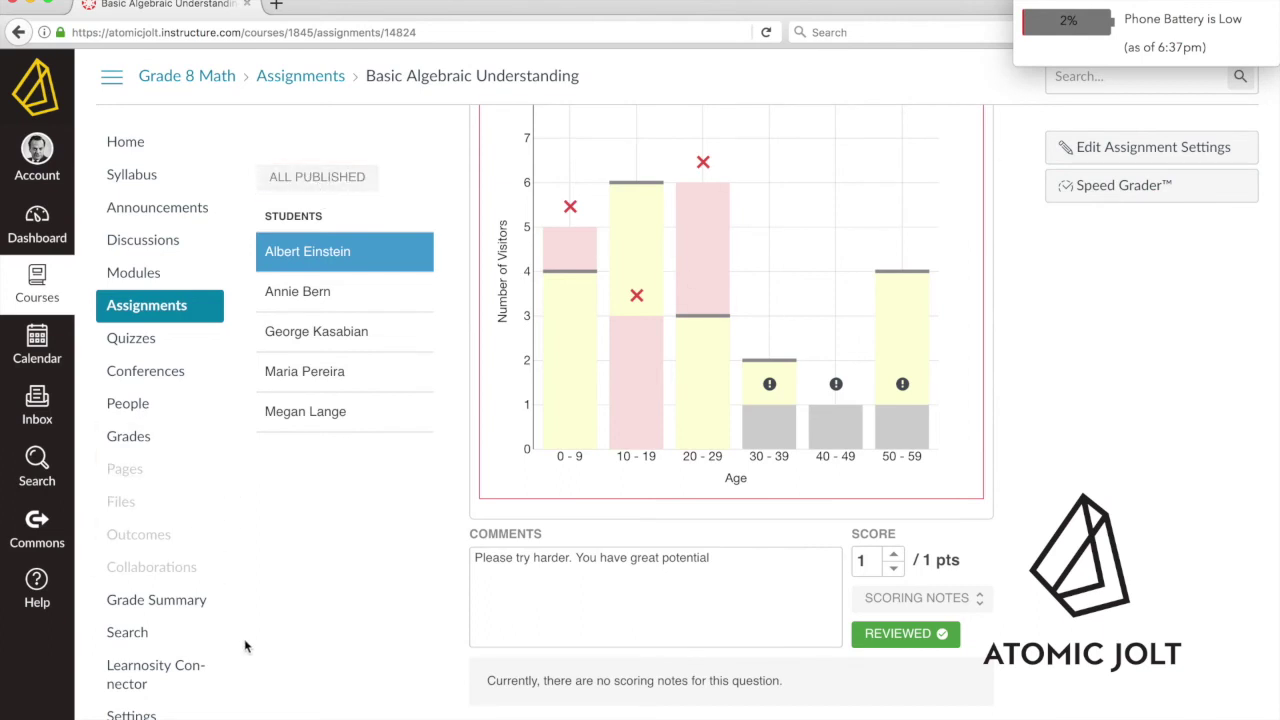
left_click(137, 437)
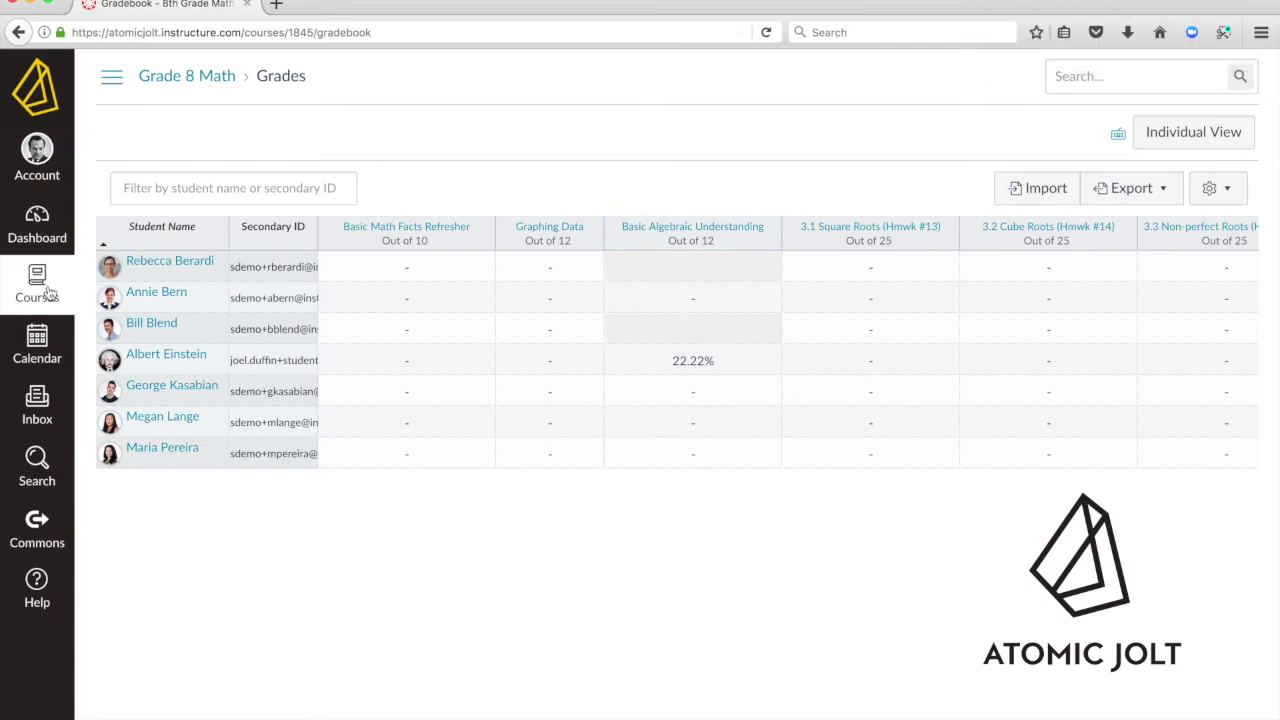
Go back from the Gradebook to the course Syllabus via the Grade 8 Math breadcrumb.
left_click(185, 78)
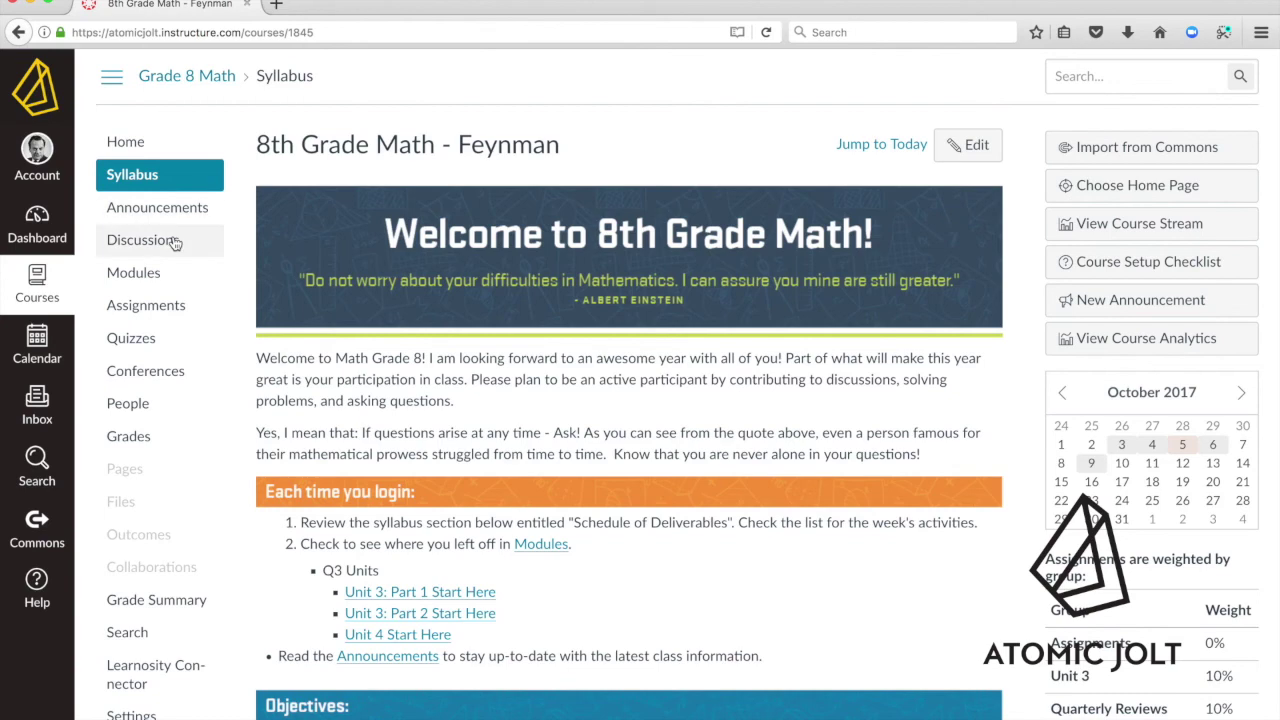
On the Modules page, drag Basic Algebraic Understanding up under LESSONS in Q3 Unit 3: Part 1.
left_click(140, 276)
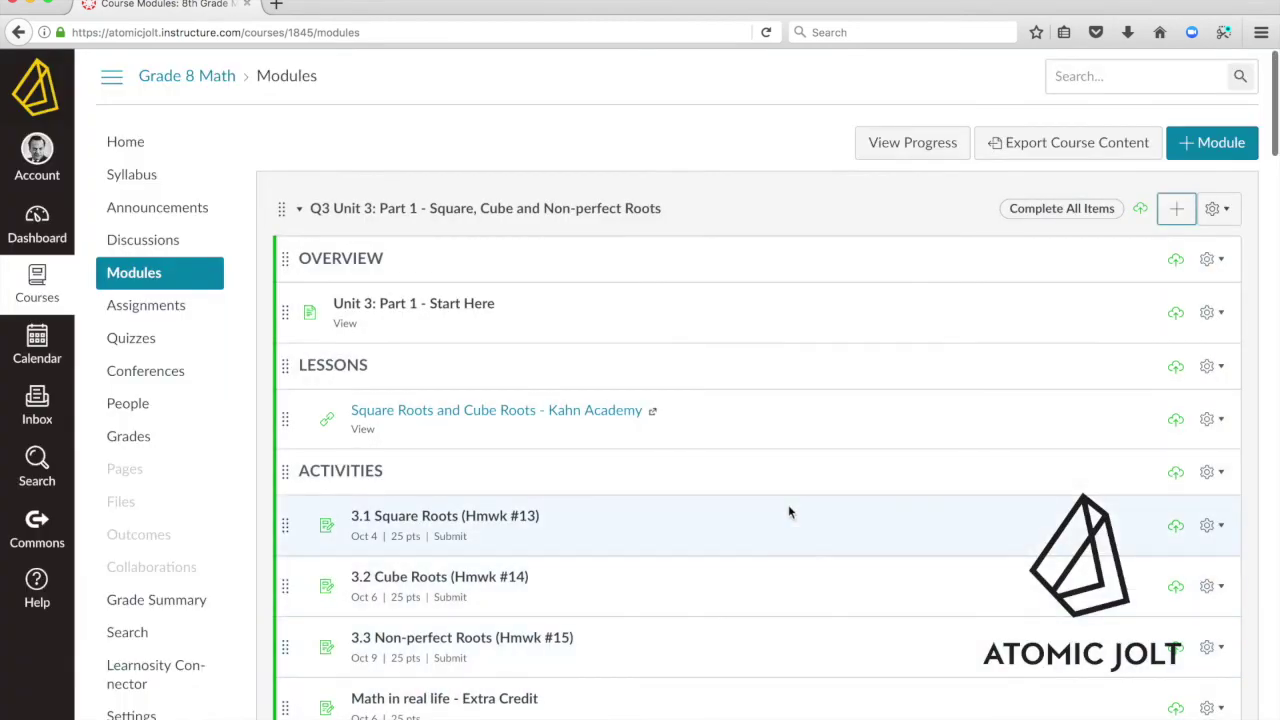
scroll(508, 590, "down", 3)
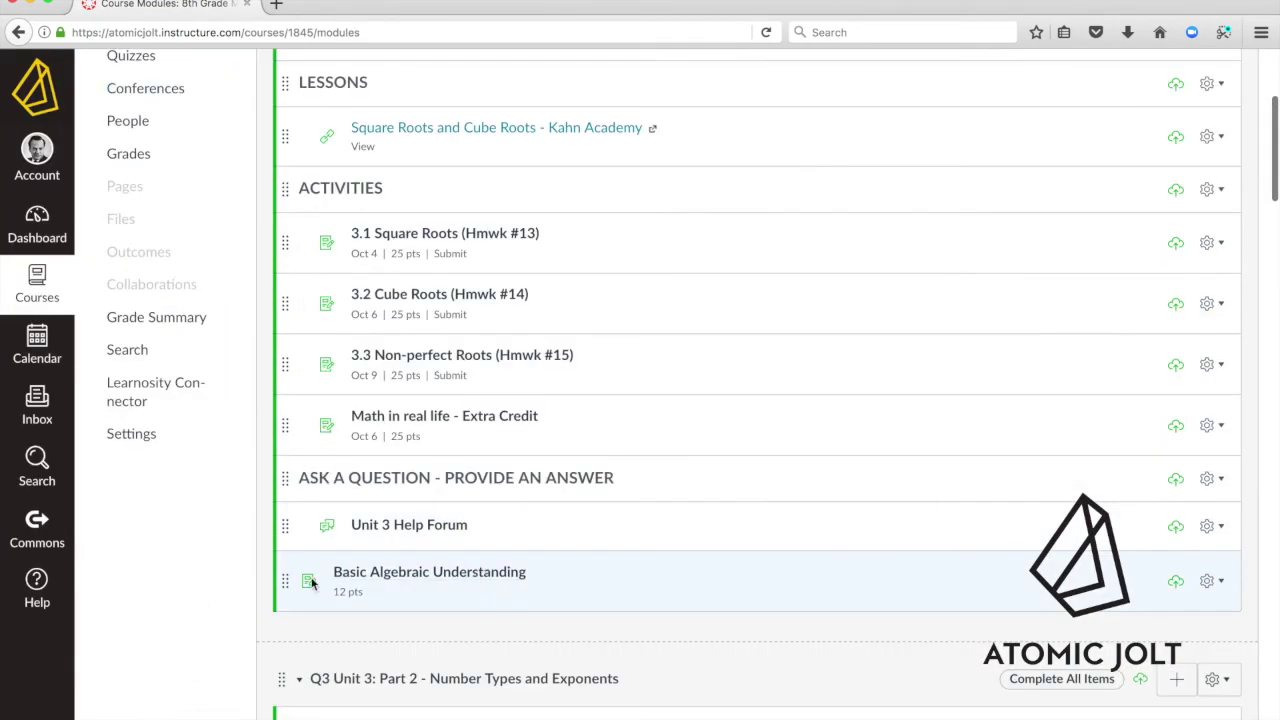
left_click_drag(285, 581, 277, 134)
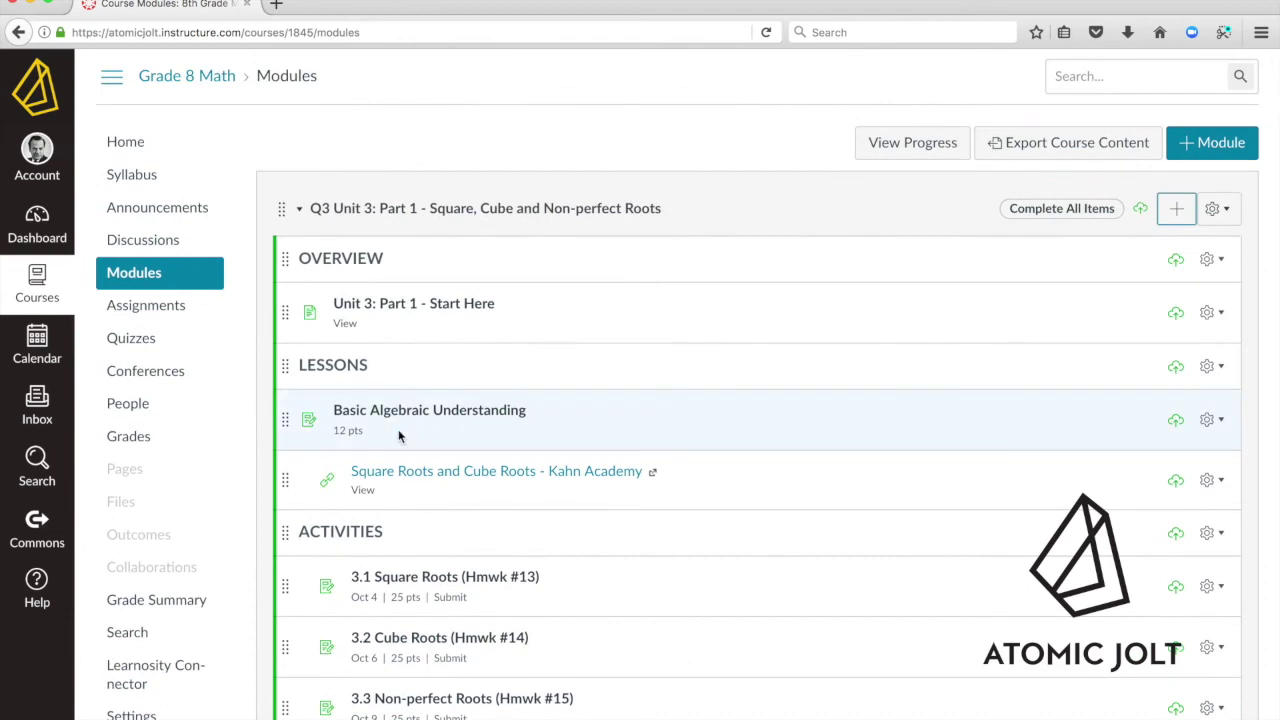